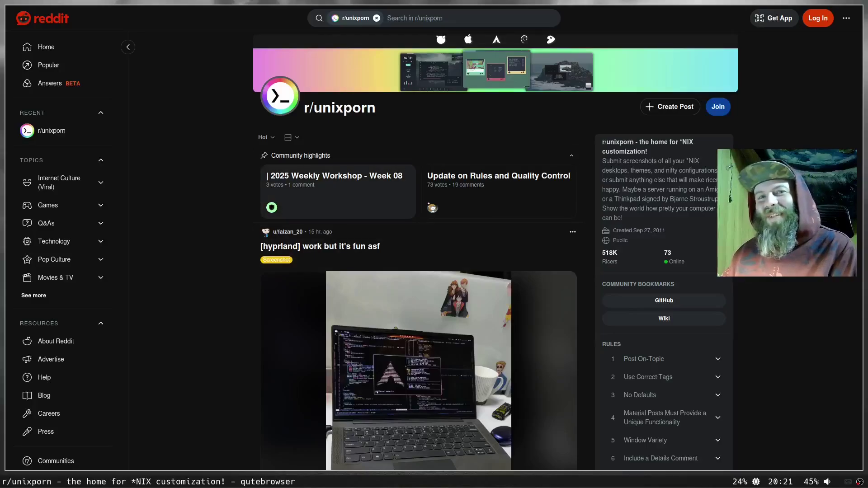
# Step: Browse the r/unixporn feed and examine the desktop customization screenshots for Hyprland, GNOME, Plasma and other window managers
pyautogui.scroll(-3, 418, 253)
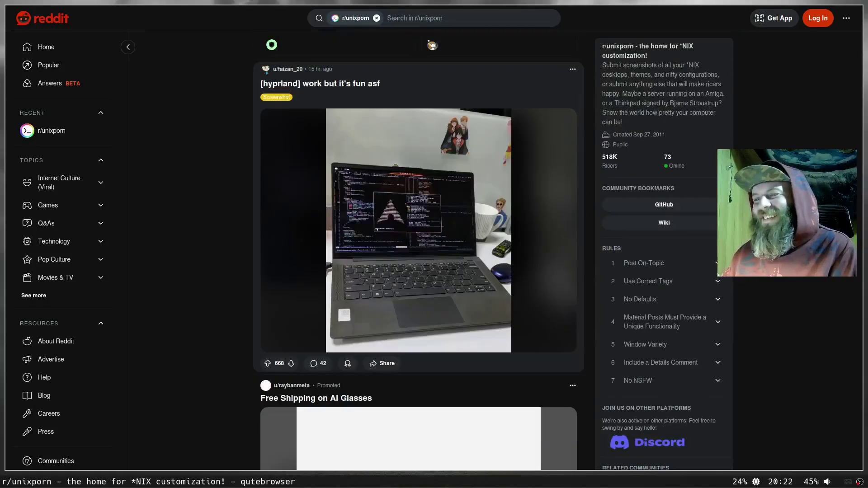
pyautogui.scroll(-10, 419, 251)
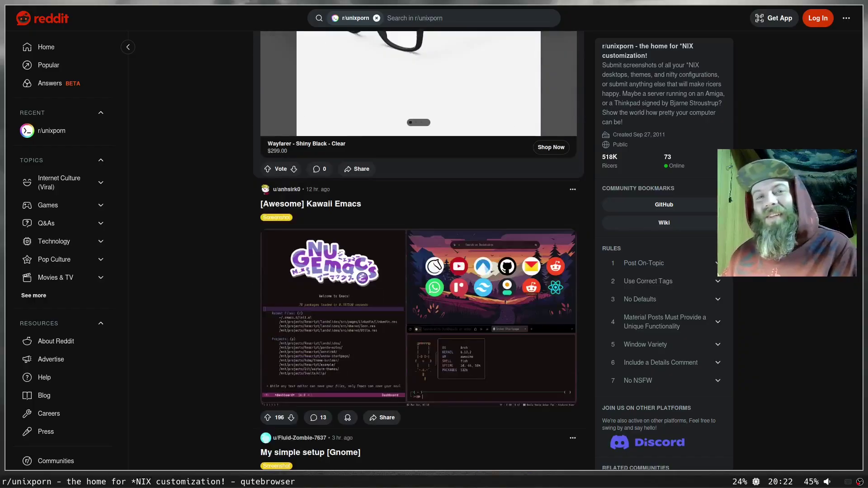
pyautogui.scroll(-1, 418, 251)
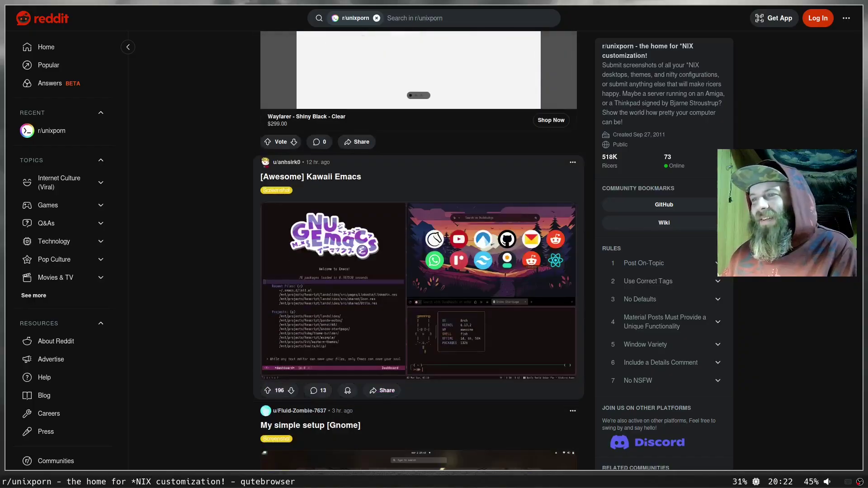
pyautogui.scroll(-6, 418, 250)
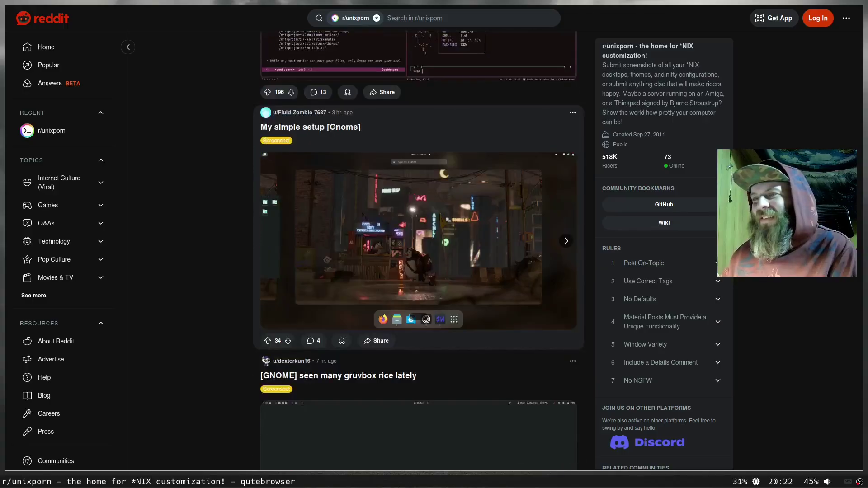
pyautogui.scroll(-6, 419, 251)
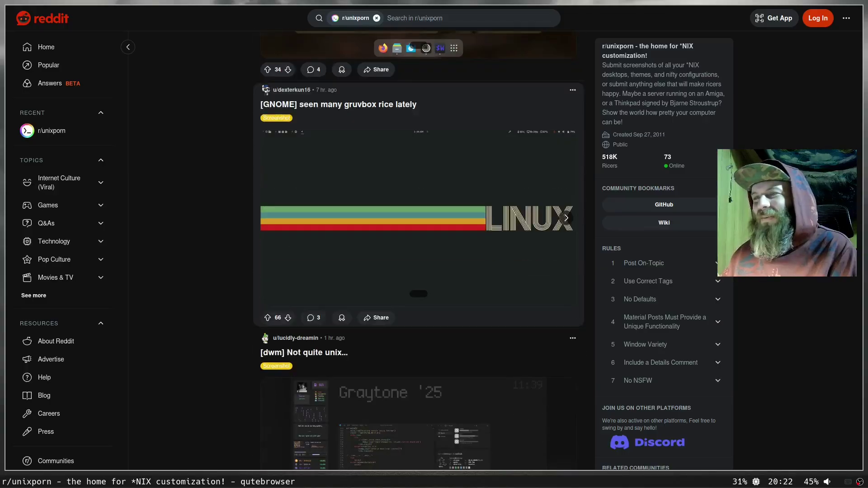
pyautogui.scroll(-7, 418, 251)
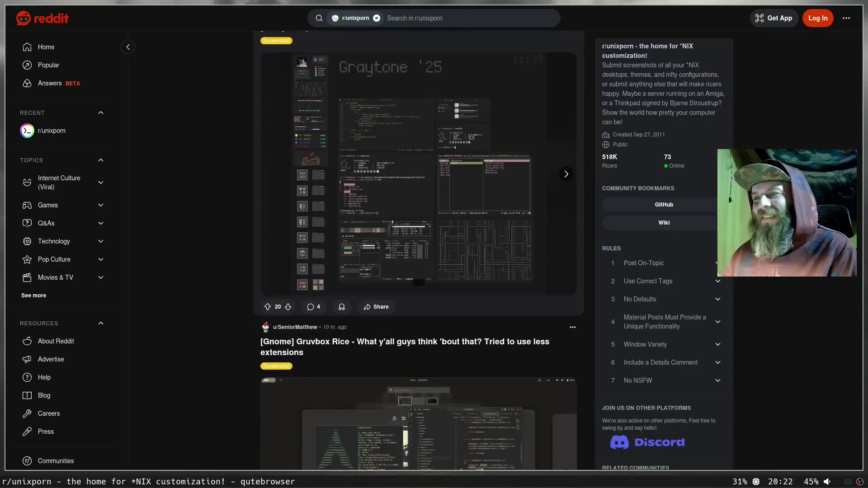
pyautogui.scroll(-5, 418, 252)
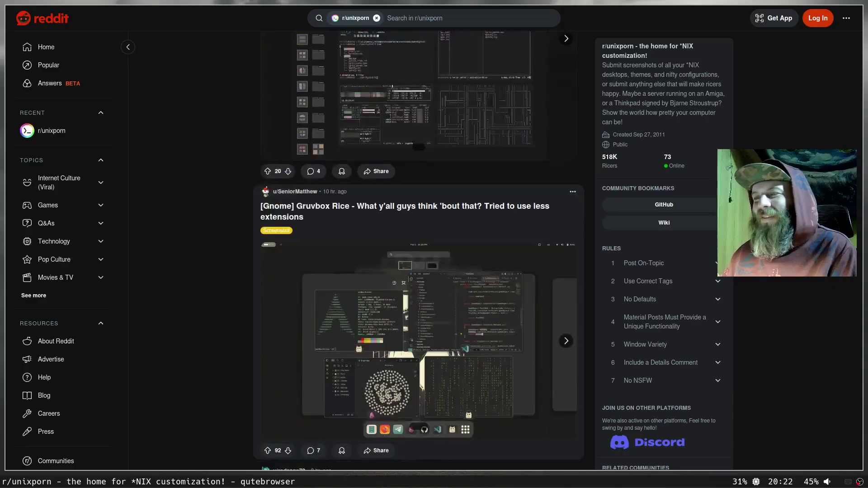
pyautogui.scroll(-1, 419, 251)
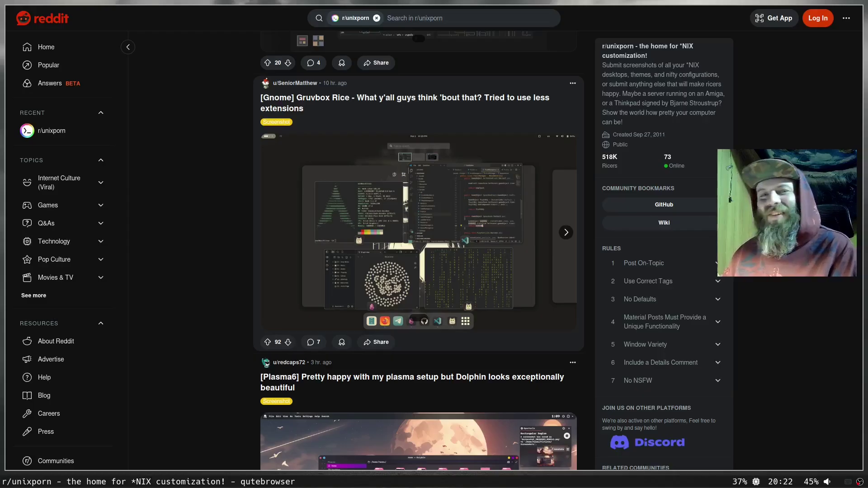
pyautogui.scroll(-6, 418, 251)
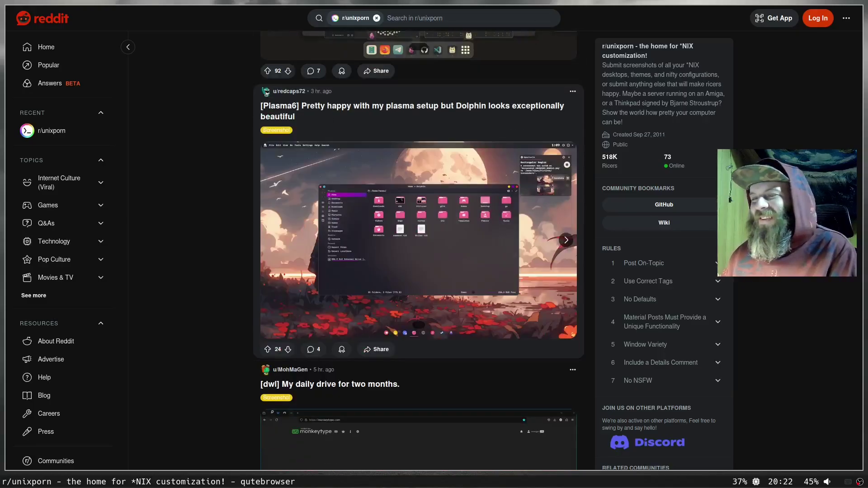
pyautogui.scroll(-10, 419, 251)
pyautogui.scroll(-13, 419, 251)
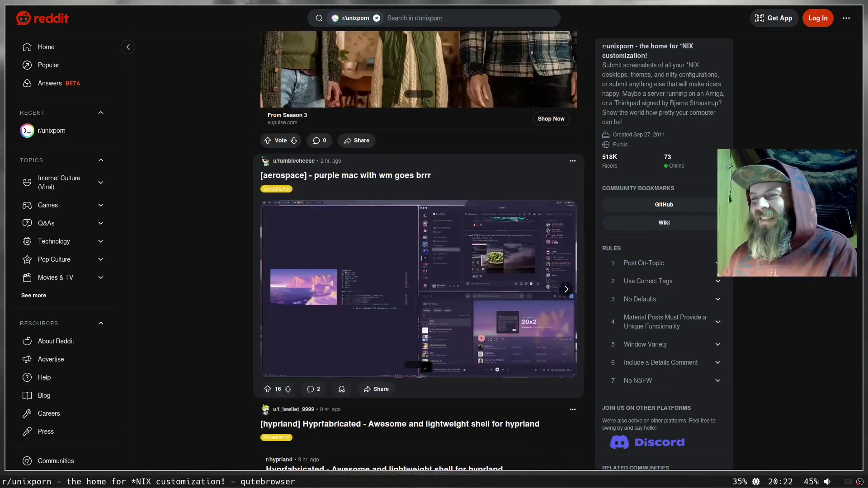
pyautogui.scroll(-7, 419, 251)
pyautogui.scroll(-13, 419, 251)
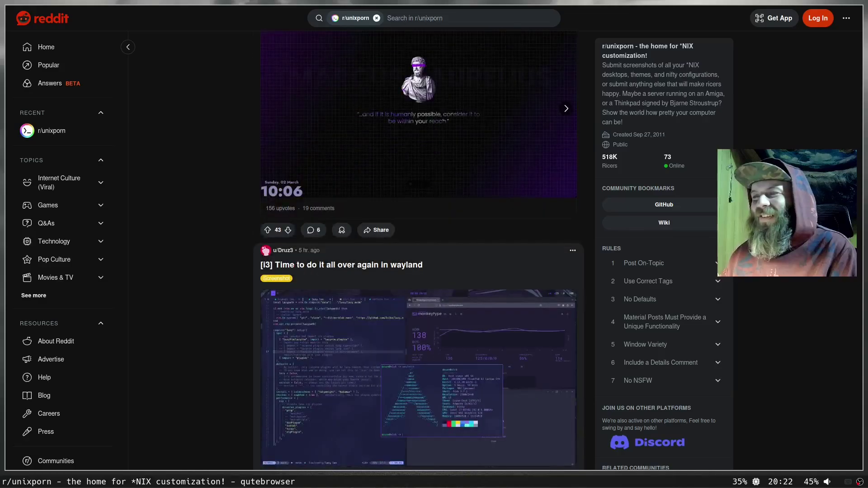
pyautogui.scroll(-6, 419, 251)
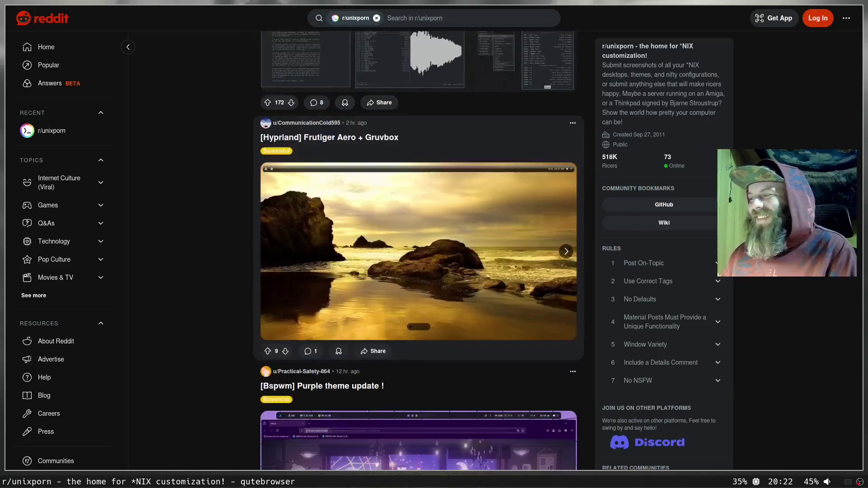
pyautogui.scroll(-8, 418, 251)
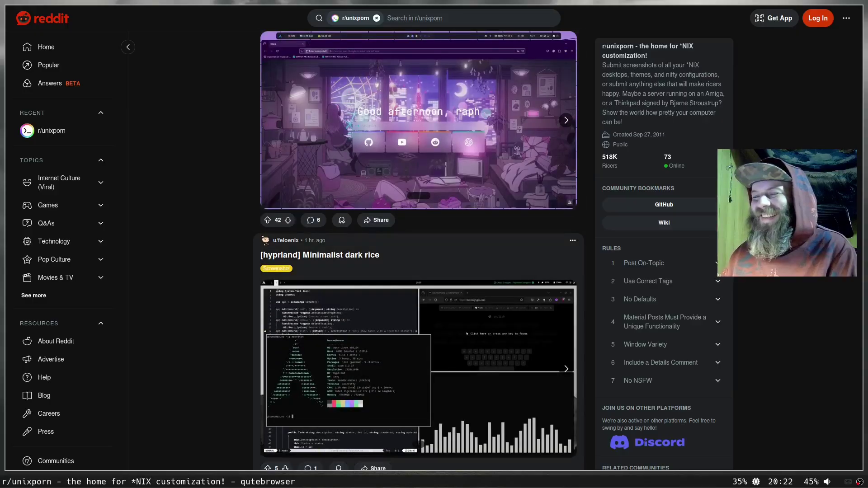
pyautogui.scroll(-3, 419, 251)
pyautogui.scroll(-10, 418, 251)
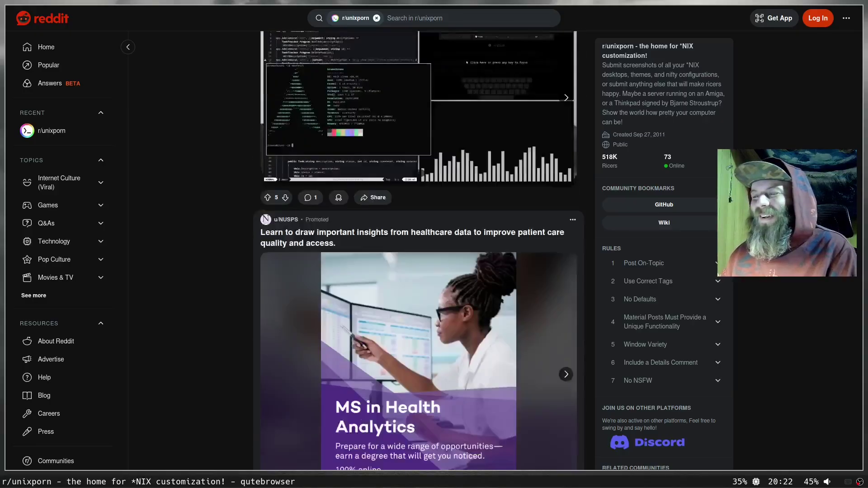
pyautogui.scroll(-14, 418, 251)
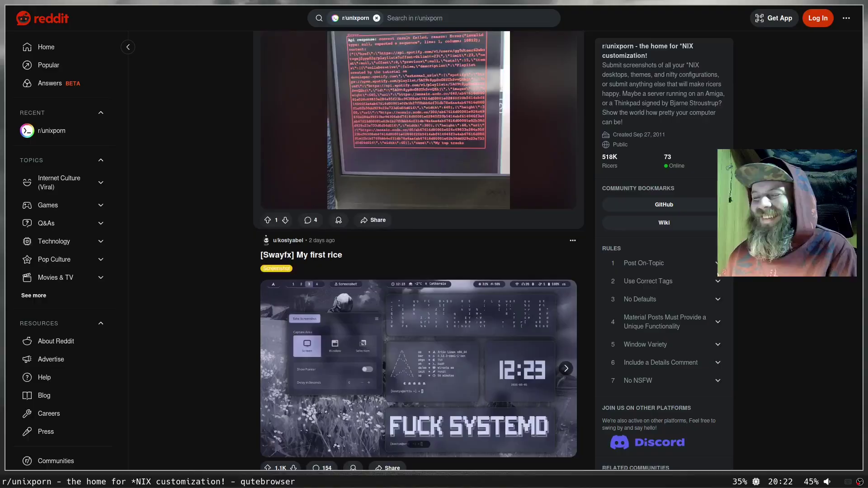
pyautogui.scroll(-16, 418, 251)
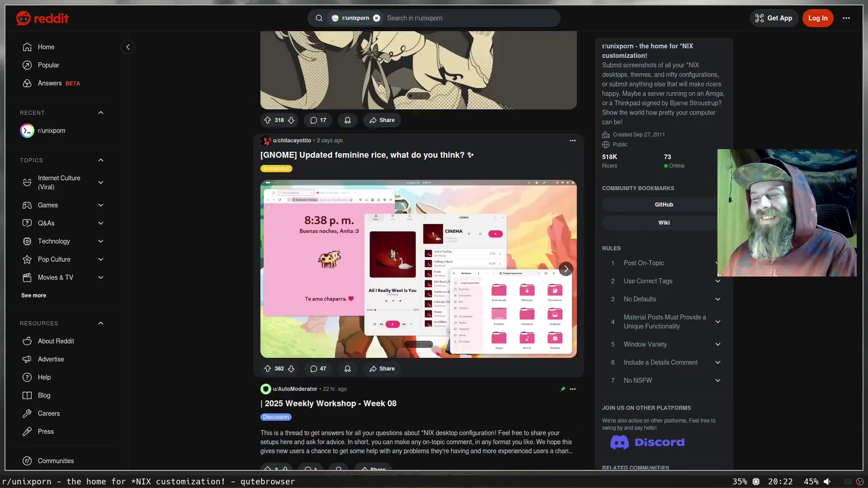
pyautogui.scroll(-14, 418, 251)
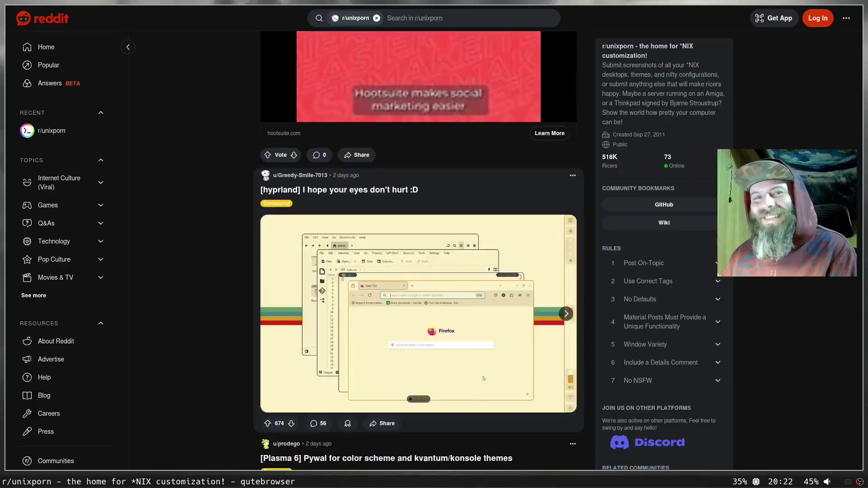
pyautogui.click(418, 313)
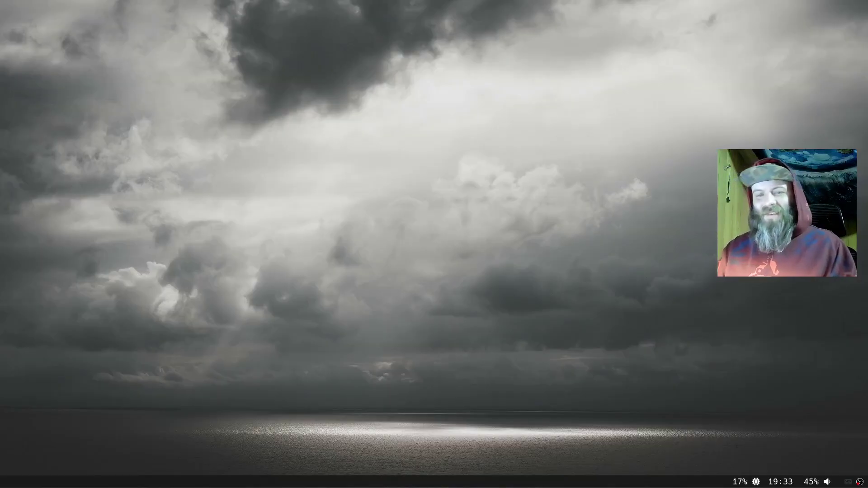
# Step: Open two terminals side by side and run op in one of them to start the fuzzy file finder
pyautogui.press('super+Return')
pyautogui.press('super+Return')
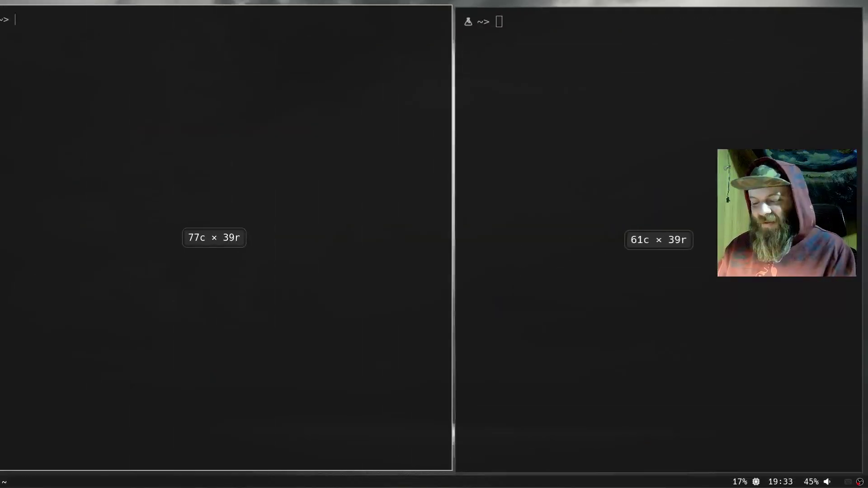
pyautogui.write('op')
pyautogui.press('Return')
pyautogui.write('appl')
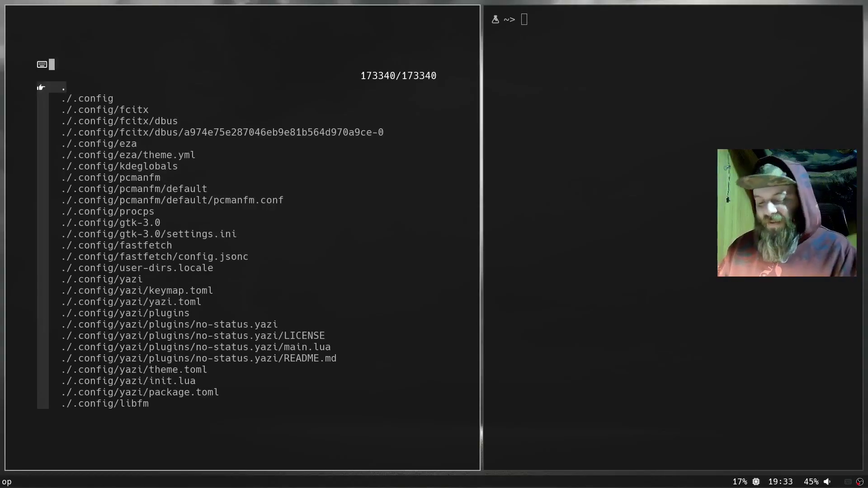
# Step: Exit the fuzzy file finder and close both terminals
pyautogui.press('Escape')
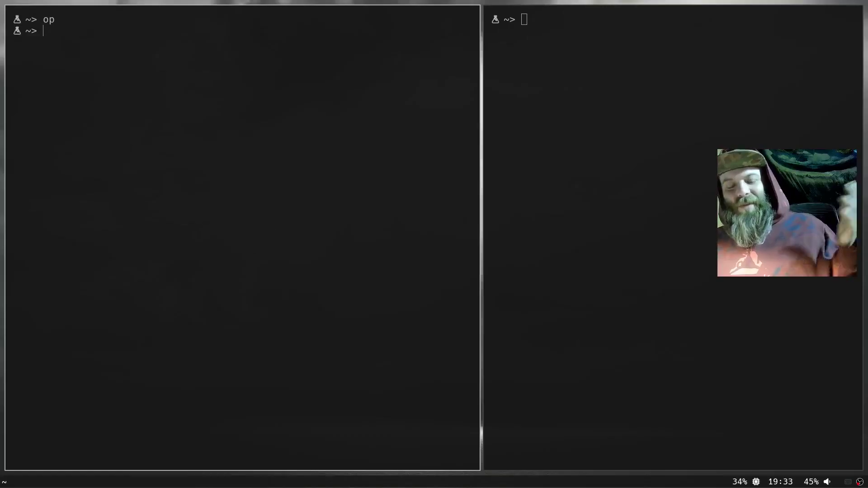
pyautogui.hotkey('ctrl', 'd')
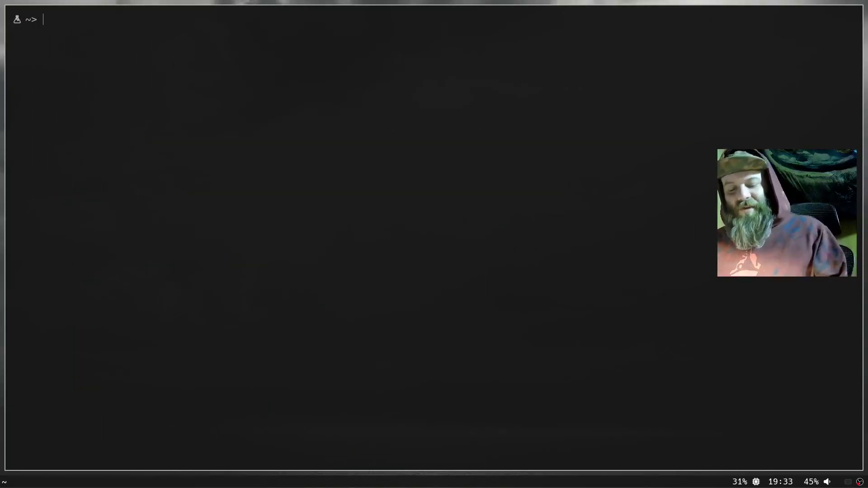
pyautogui.hotkey('ctrl', 'd')
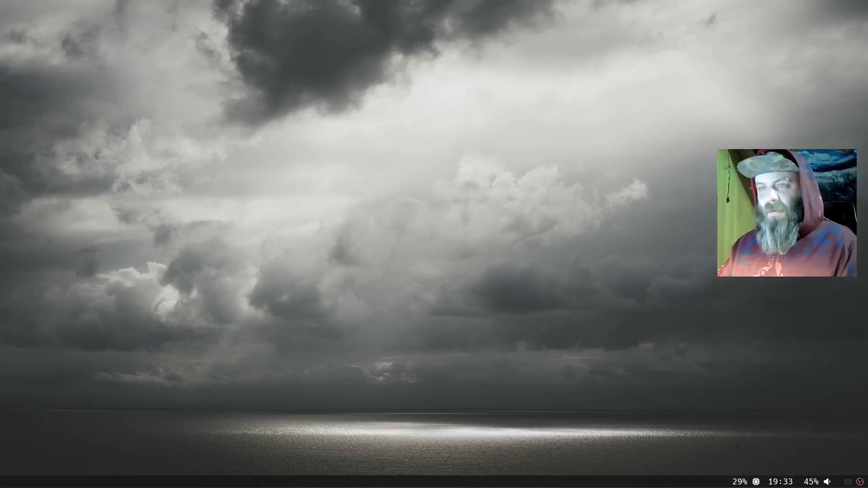
# Step: Launch qutebrowser and open the maomaowm GitHub repository from the maomao quickmark
pyautogui.press('super+b')
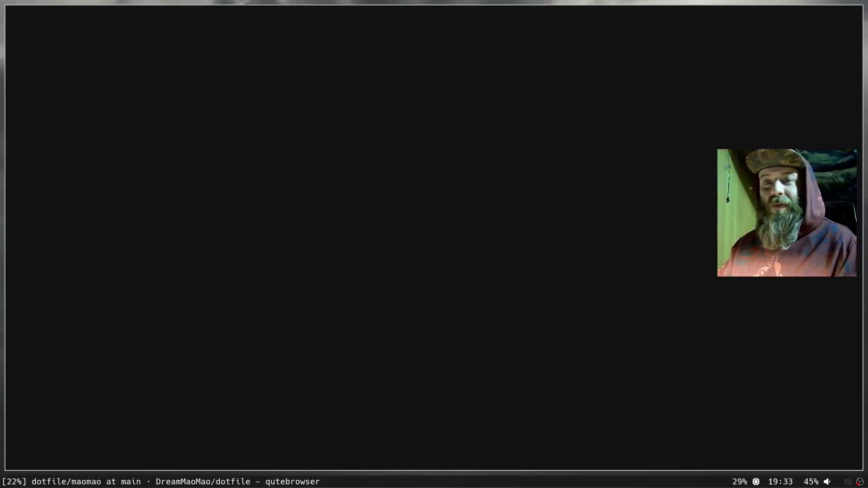
pyautogui.write('open maomao')
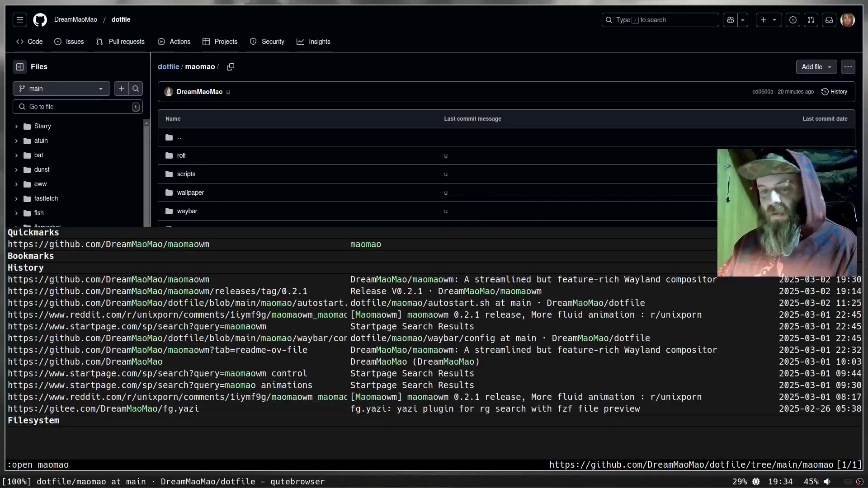
pyautogui.press('Tab')
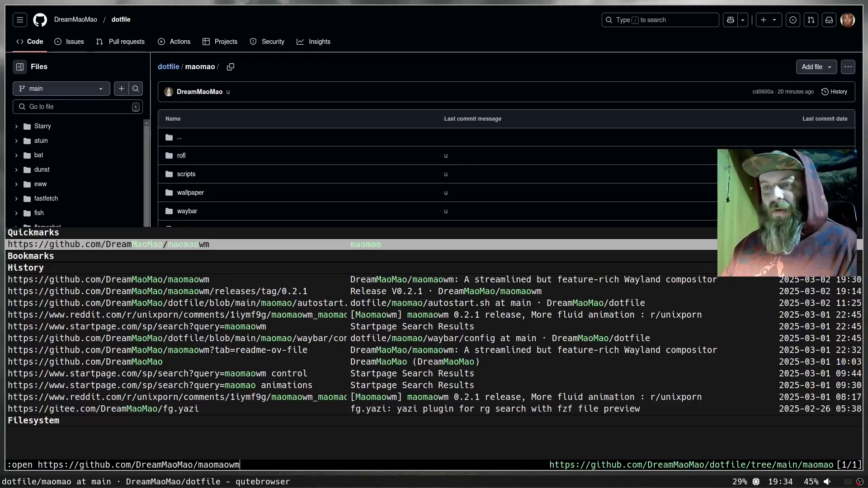
pyautogui.press('Return')
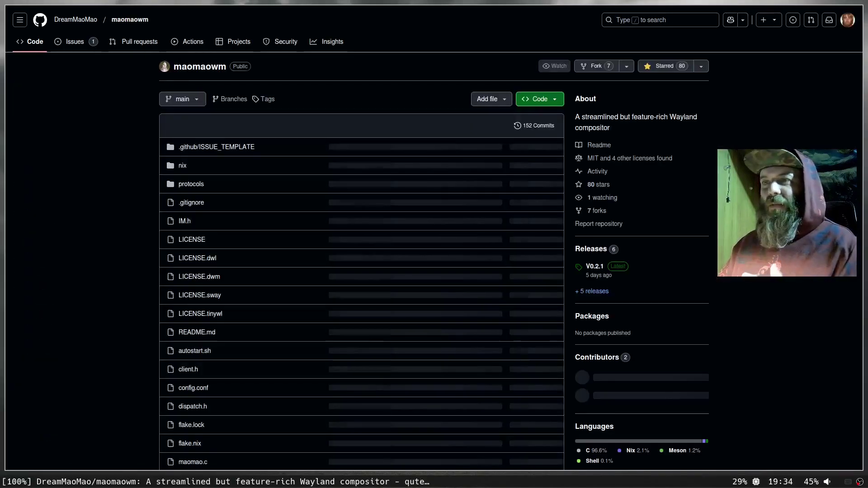
# Step: View the repository owner's GitHub profile and return to the maomaowm repository through its pinned entry
pyautogui.click(75, 20)
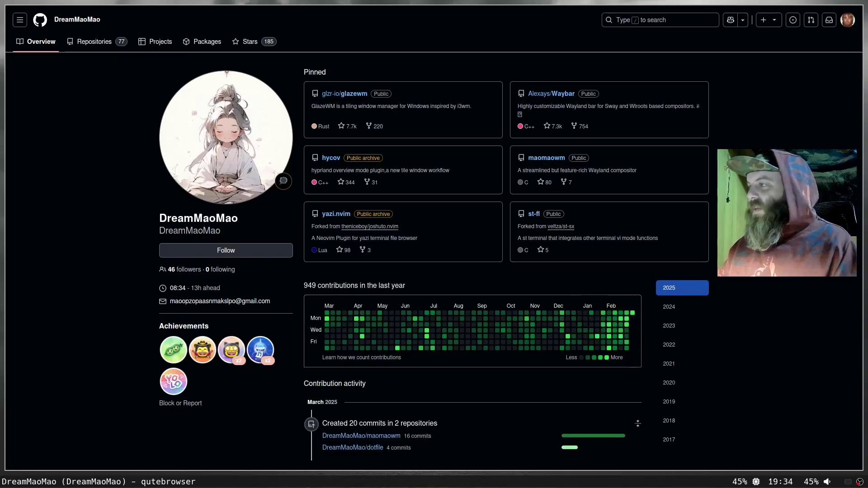
pyautogui.click(547, 158)
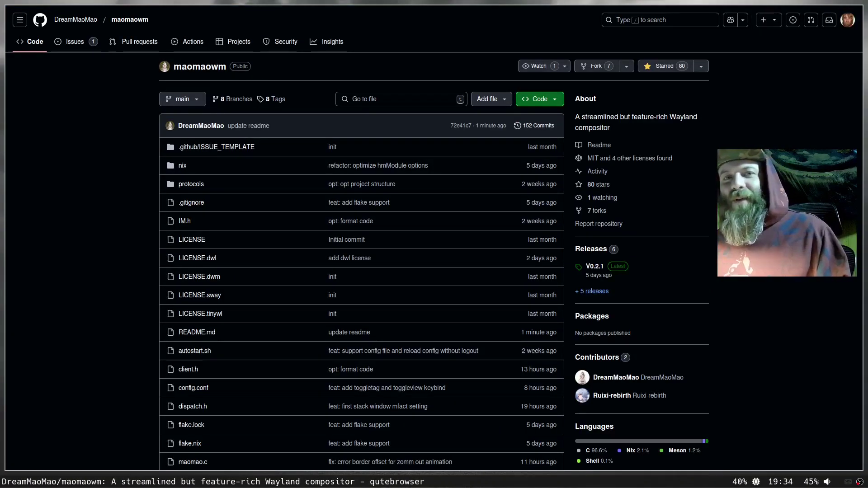
# Step: Examine the README's layout demo videos, project description, supported layouts and window open rules
pyautogui.scroll(-3, 361, 239)
pyautogui.scroll(-10, 361, 77)
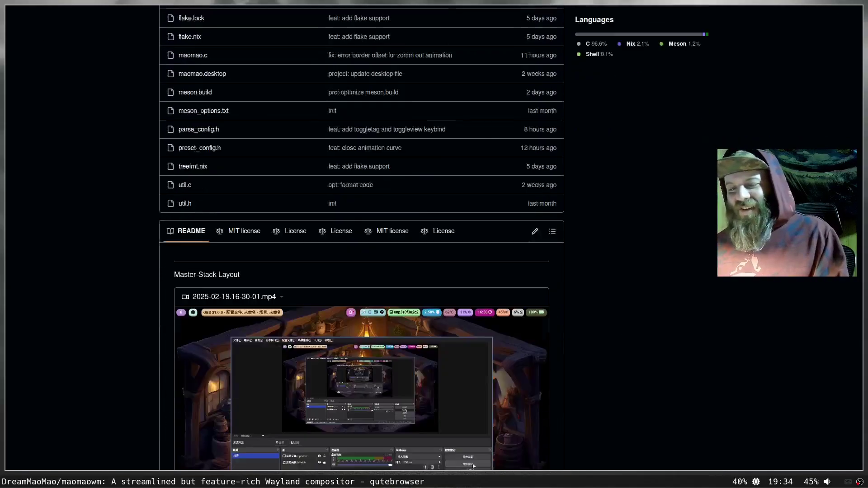
pyautogui.scroll(-5, 362, 240)
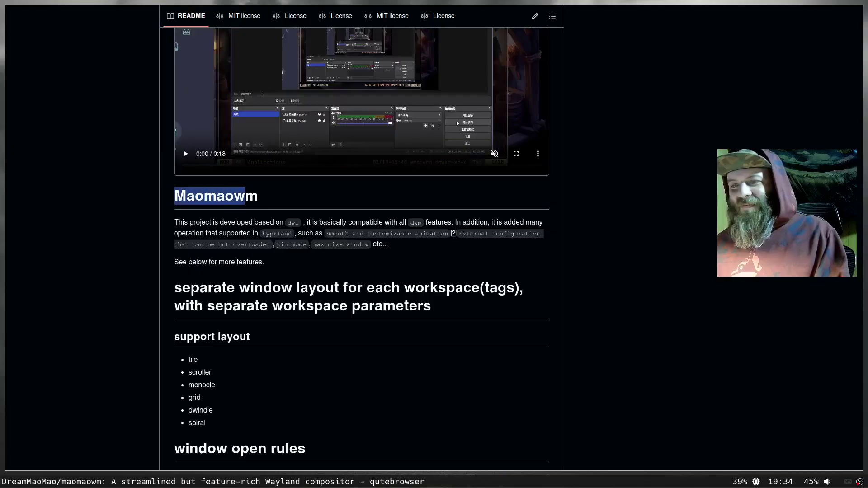
pyautogui.scroll(3, 361, 248)
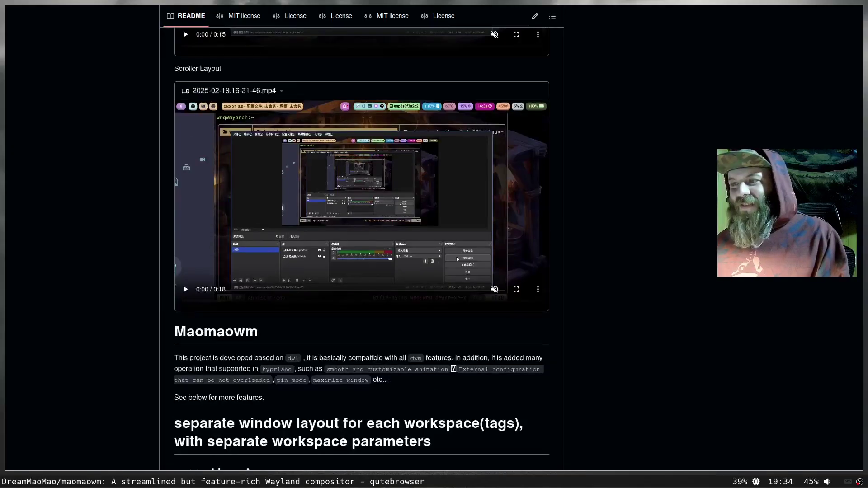
pyautogui.scroll(4, 362, 248)
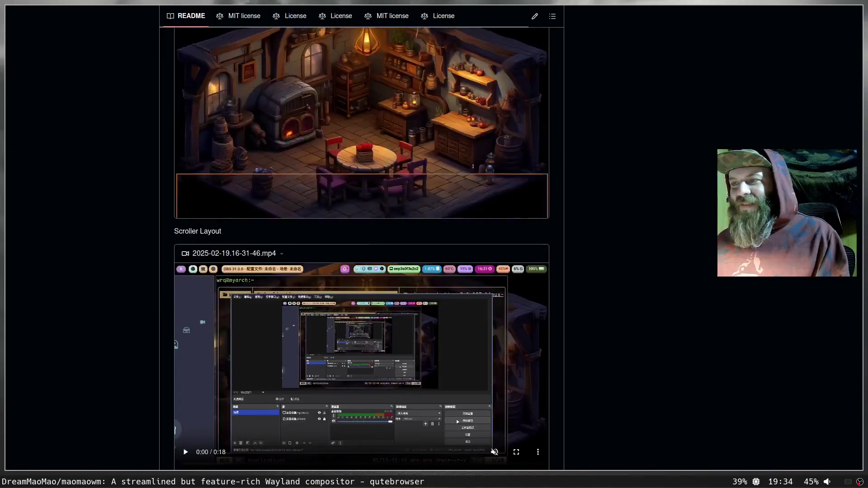
pyautogui.scroll(1, 361, 249)
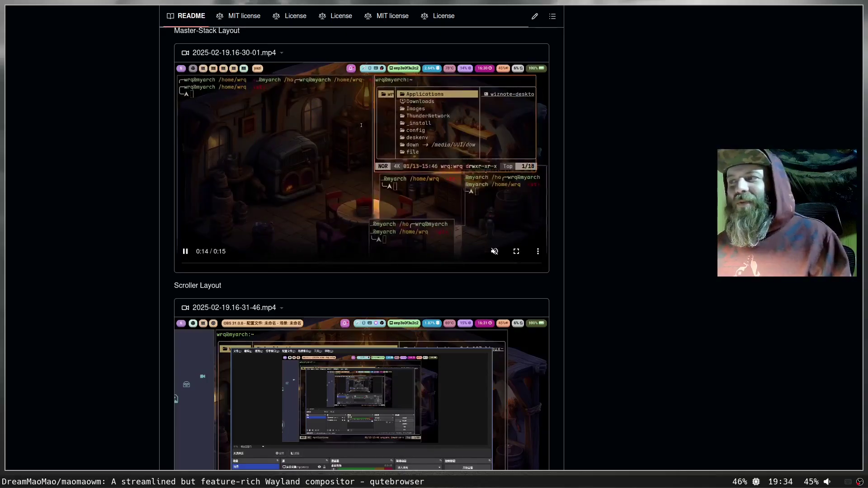
pyautogui.scroll(-10, 361, 249)
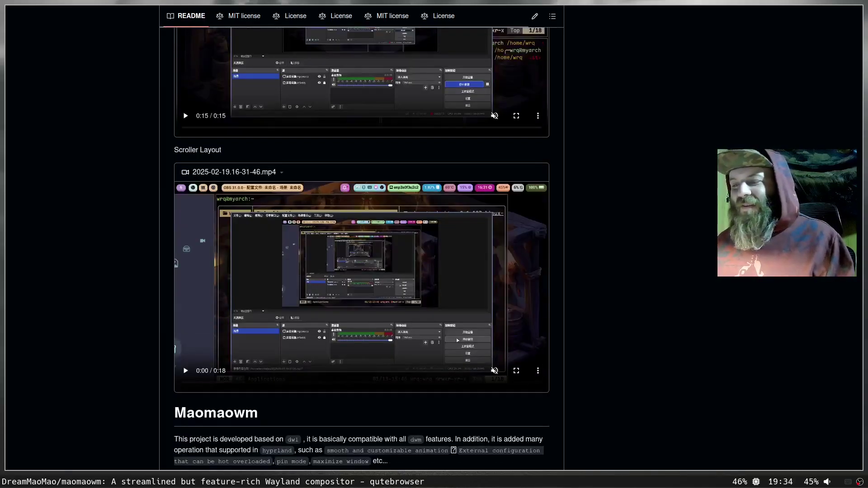
pyautogui.scroll(-2, 361, 248)
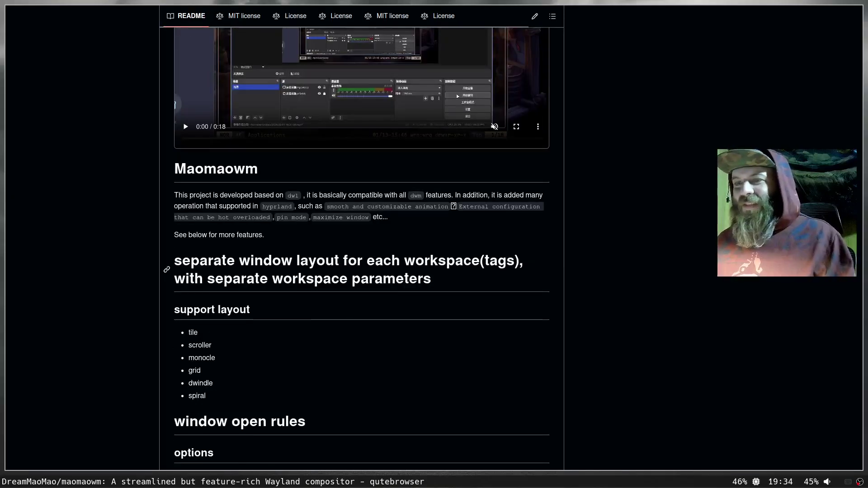
pyautogui.scroll(-3, 362, 249)
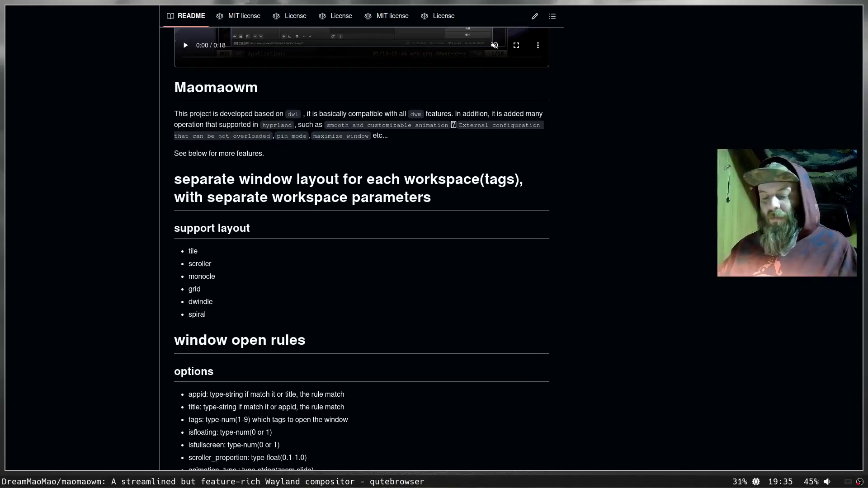
# Step: Open a terminal beside the browser, switch the workspace to the grid layout and add three more terminals
pyautogui.press('super+Return')
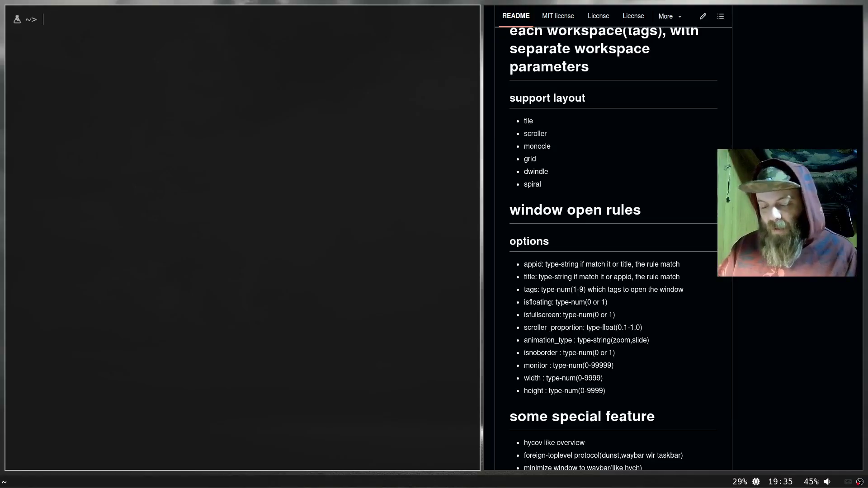
pyautogui.press('super+n')
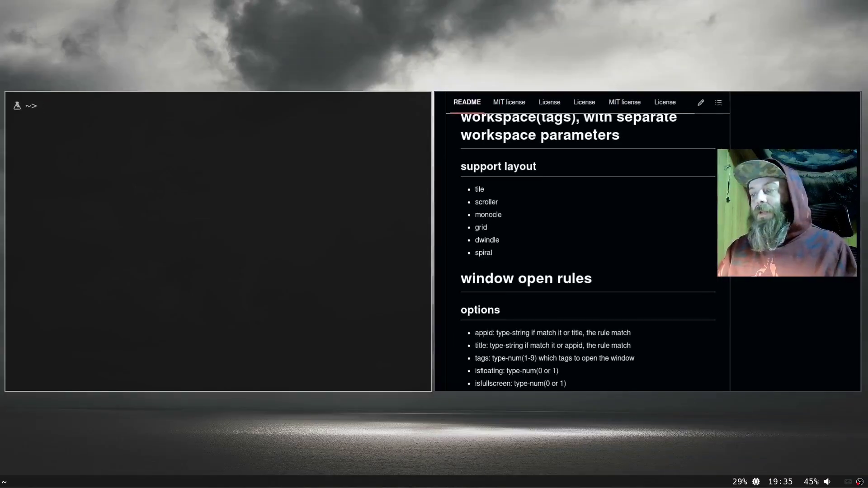
pyautogui.press('super+Return')
pyautogui.press('super+Return')
pyautogui.press('super+Return')
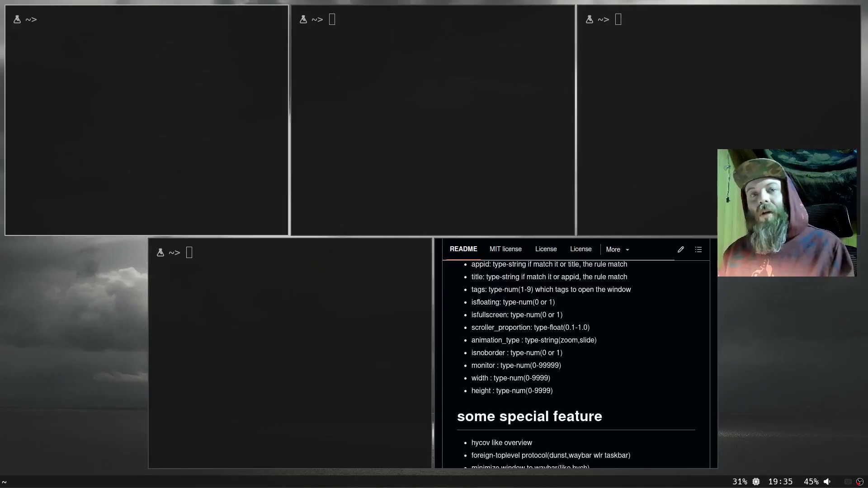
# Step: Swap a terminal through the grid to the upper-left cell and cycle the workspace to the dwindle layout
pyautogui.press('super+Right')
pyautogui.press('super+Down')
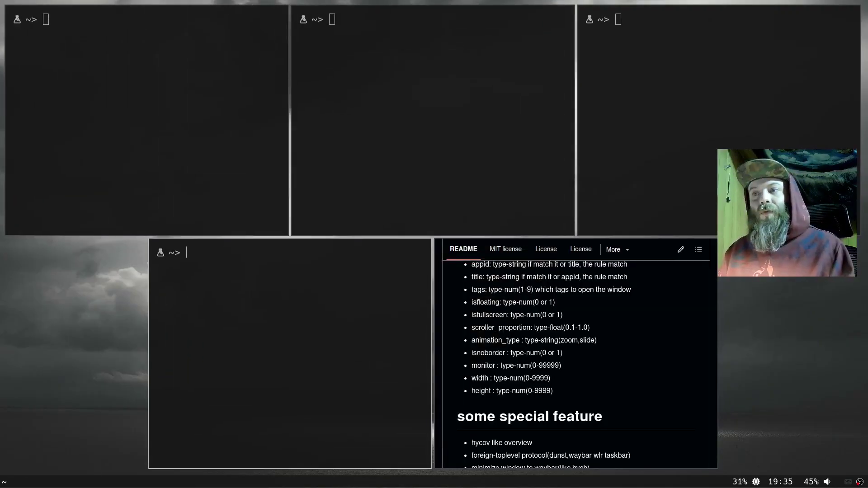
pyautogui.press('super+shift+Right')
pyautogui.press('super+shift+Up')
pyautogui.press('super+shift+Left')
pyautogui.press('super+shift+Left')
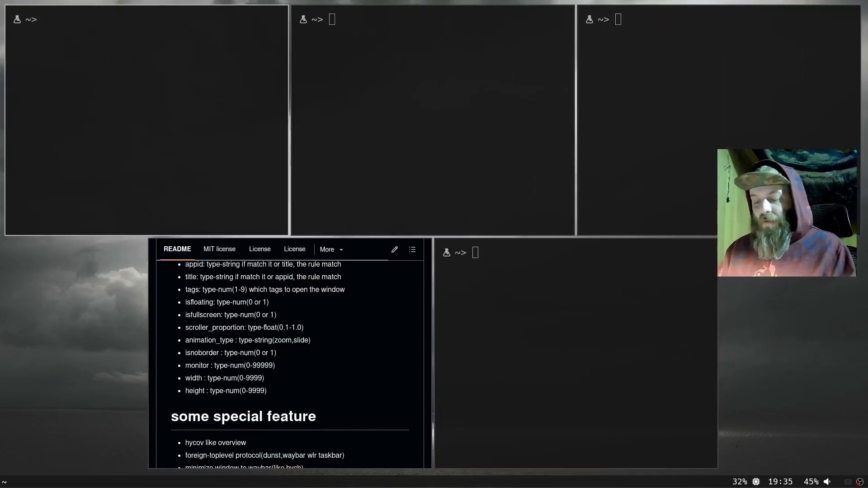
pyautogui.press('super+n')
pyautogui.press('super+n')
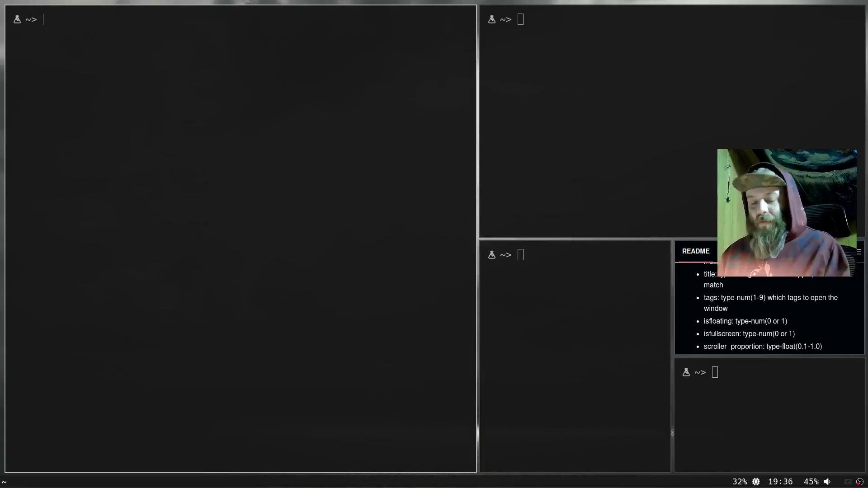
# Step: Switch back and forth between workspaces 1 and 2 to show the transition, ending on workspace 2
pyautogui.press('super+2')
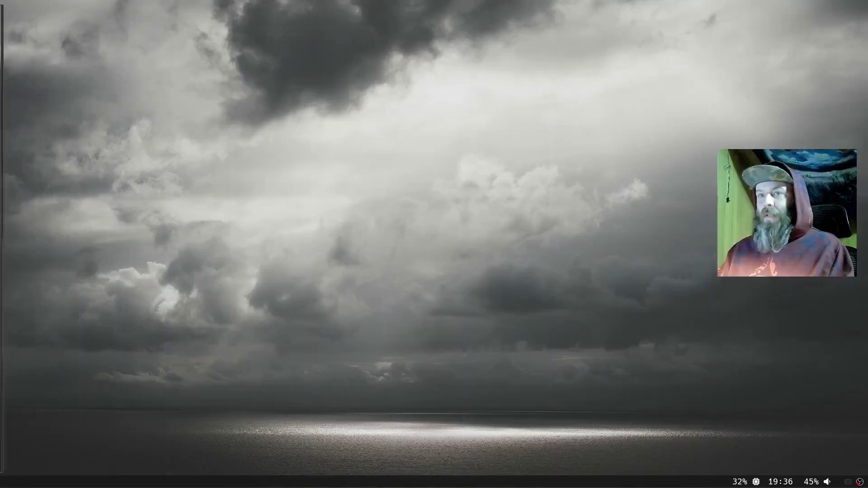
pyautogui.press('super+1')
pyautogui.press('super+2')
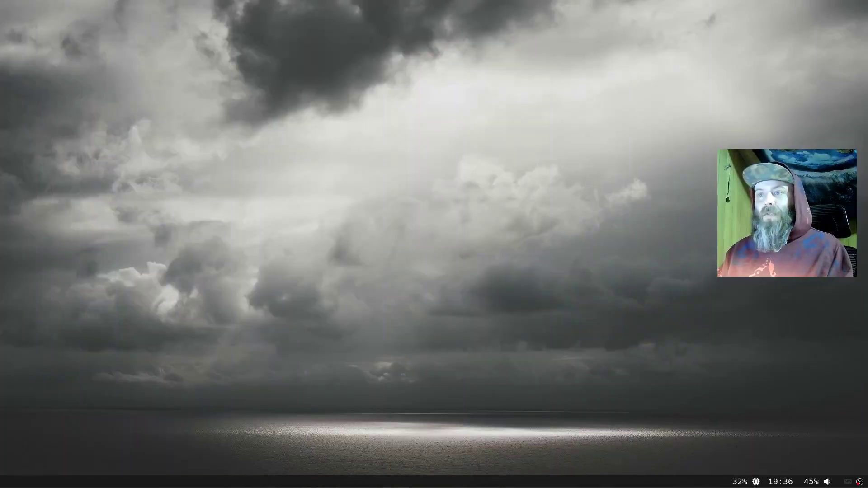
pyautogui.press('super+1')
pyautogui.press('super+2')
pyautogui.press('super+1')
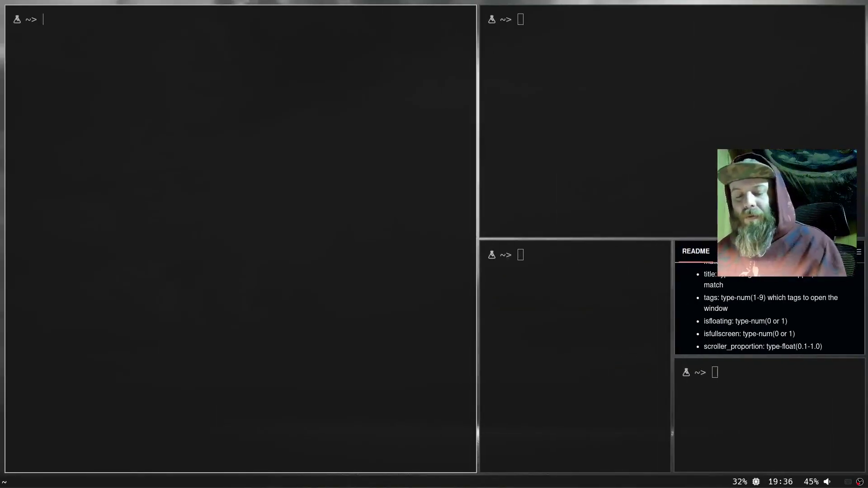
pyautogui.press('super+2')
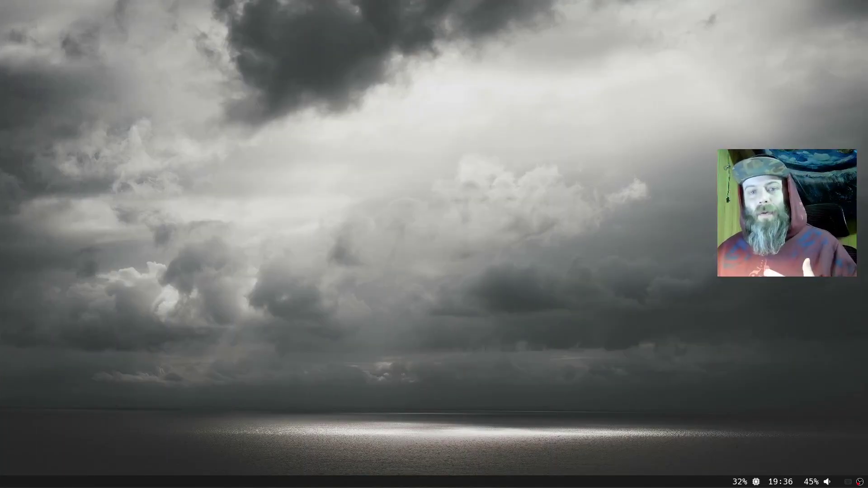
# Step: Open a terminal on workspace 2 and cycle its layout to the centered scroller layout
pyautogui.press('super+Return')
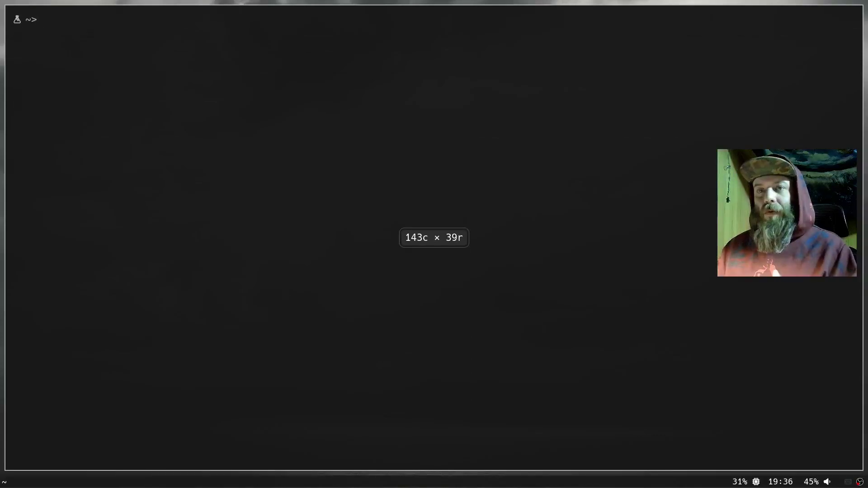
pyautogui.press('super+shift+space')
pyautogui.press('super+shift+space')
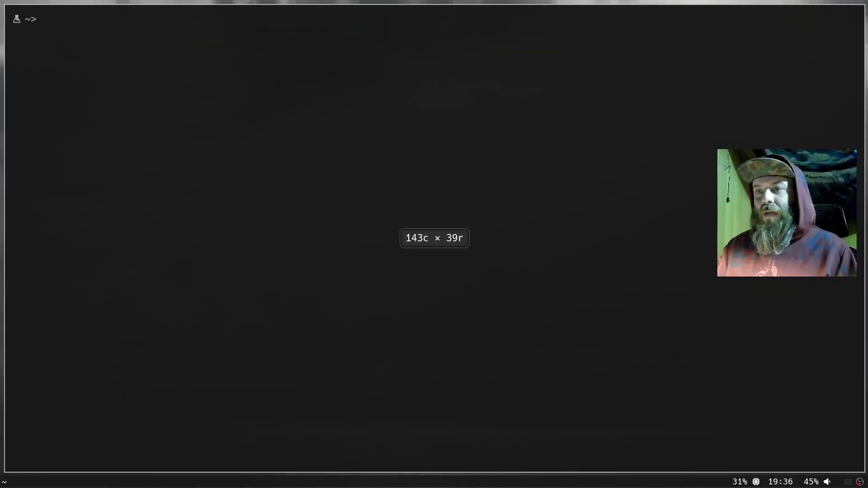
pyautogui.press('super+shift+space')
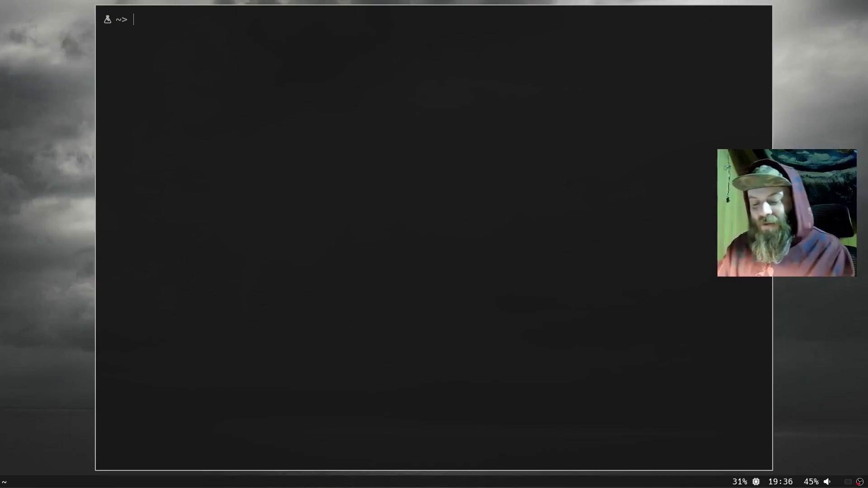
# Step: Run e, search for config.conf, open maomaowm/config.conf in the editor and look through its settings
pyautogui.write('e')
pyautogui.press('Return')
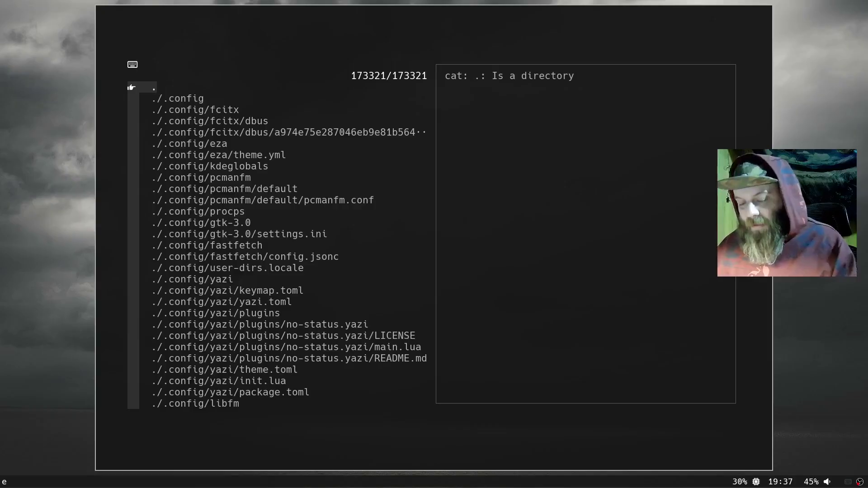
pyautogui.write('c')
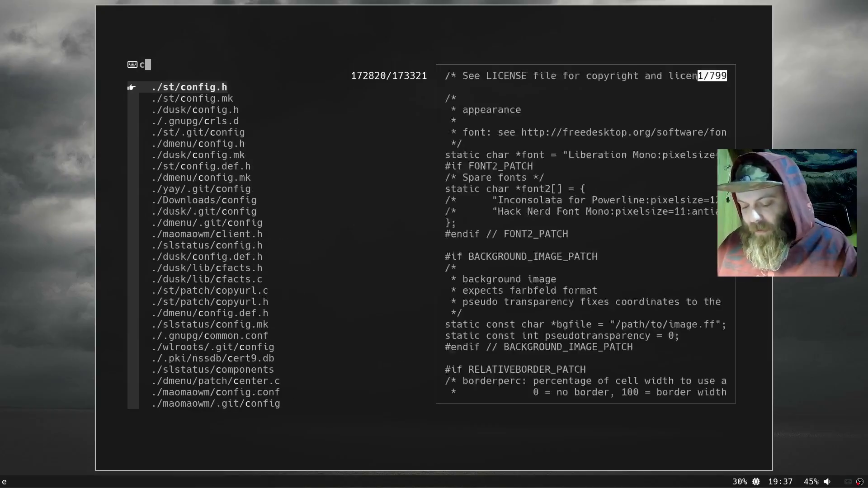
pyautogui.write('onfig.conf')
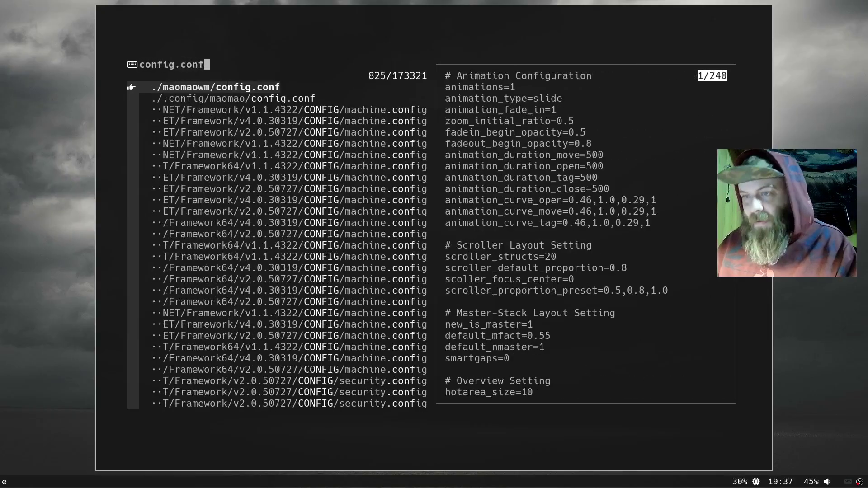
pyautogui.press('Return')
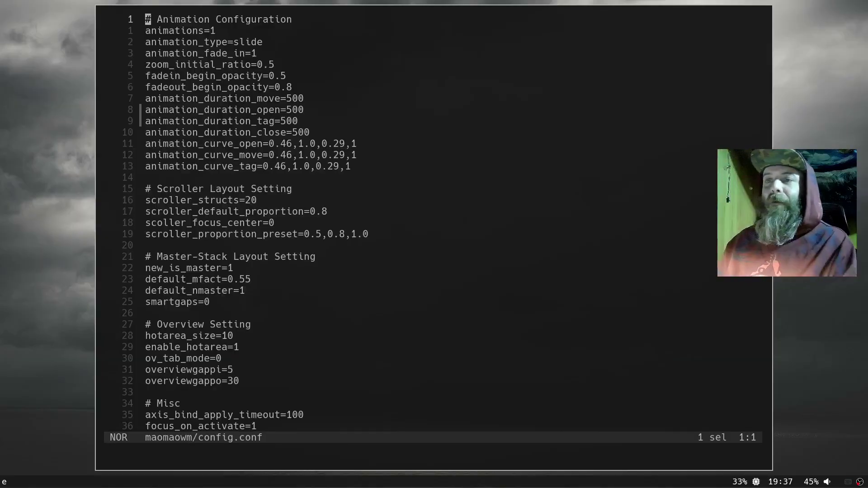
pyautogui.scroll(-18, 434, 223)
pyautogui.scroll(6, 434, 222)
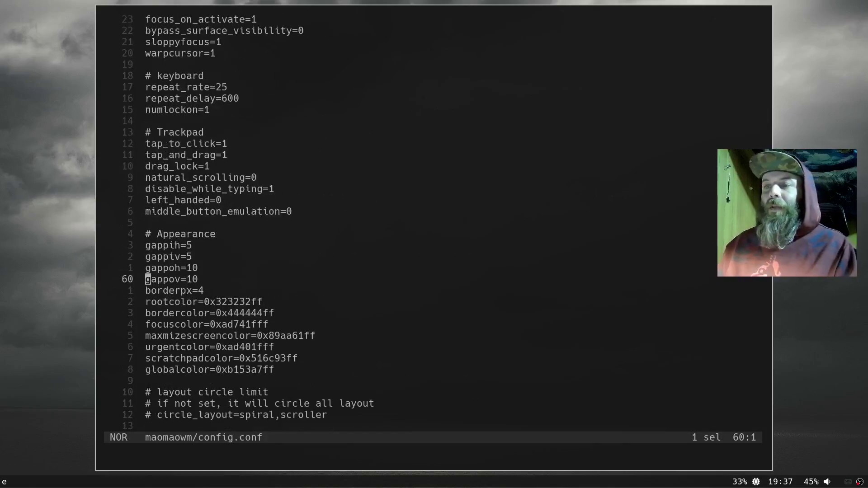
pyautogui.scroll(6, 434, 222)
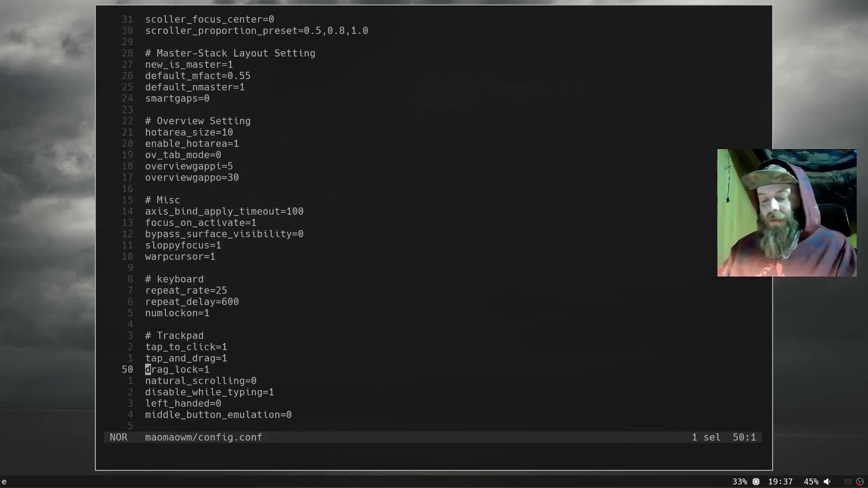
# Step: Launch qutebrowser on workspace 2 and load the maomaowm GitHub repository from the maomao quickmark
pyautogui.press('super+b')
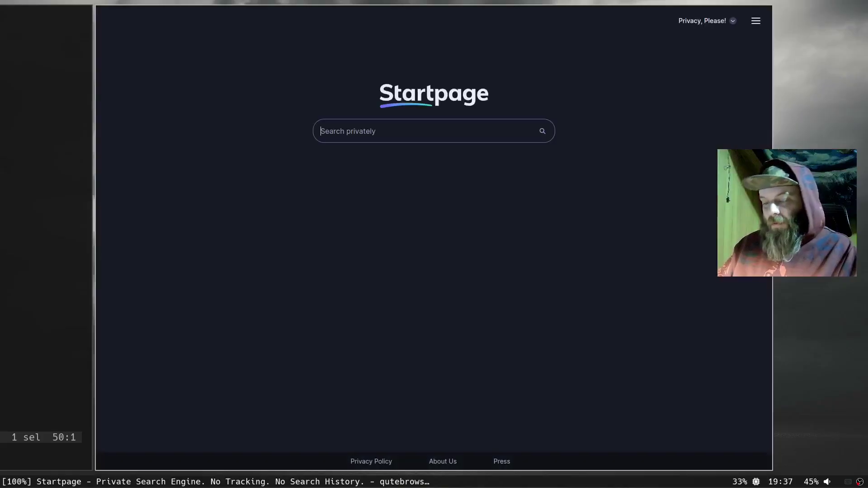
pyautogui.write('o/maomao')
pyautogui.press('Return')
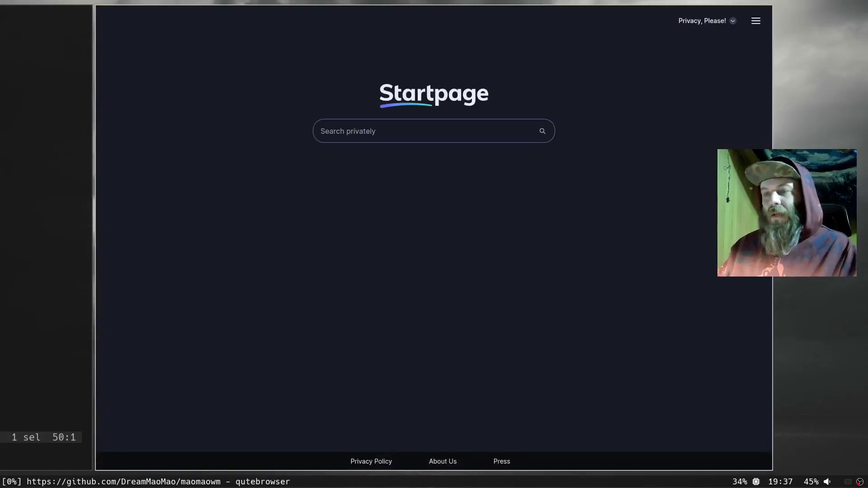
# Step: Read the README's sections on special features, wlroots installation, config paths, keybinds notice and custom animation
pyautogui.scroll(-3, 434, 295)
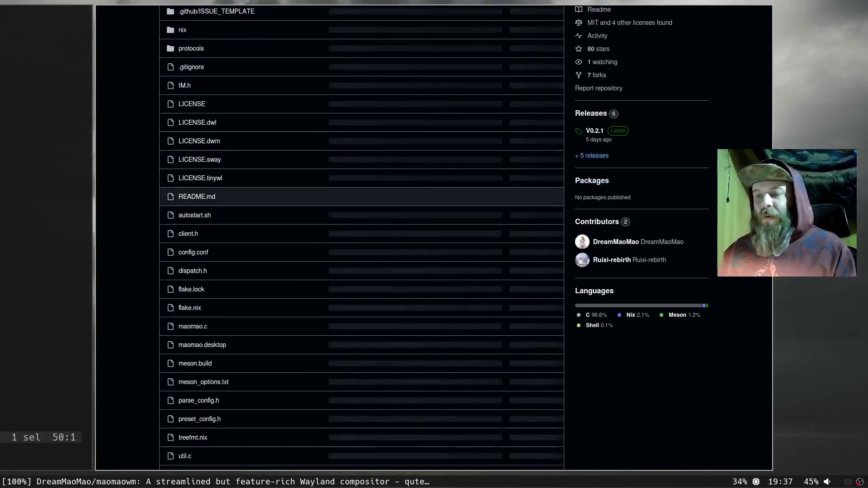
pyautogui.scroll(-15, 362, 244)
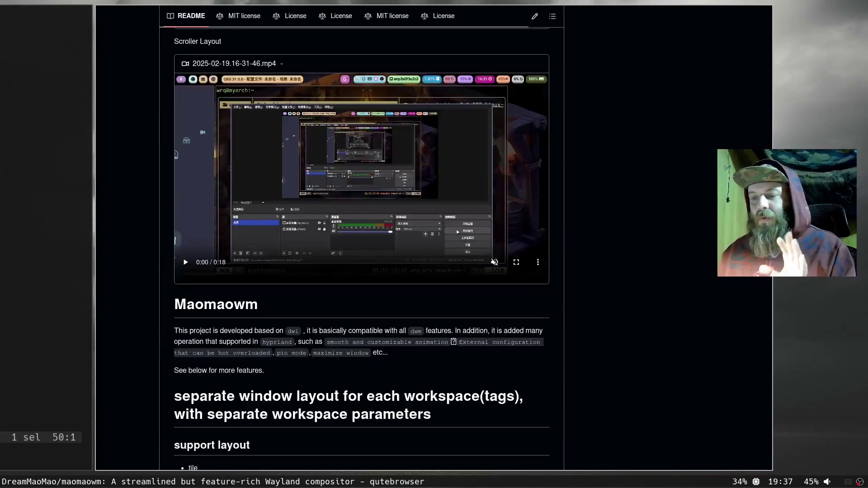
pyautogui.scroll(-15, 362, 249)
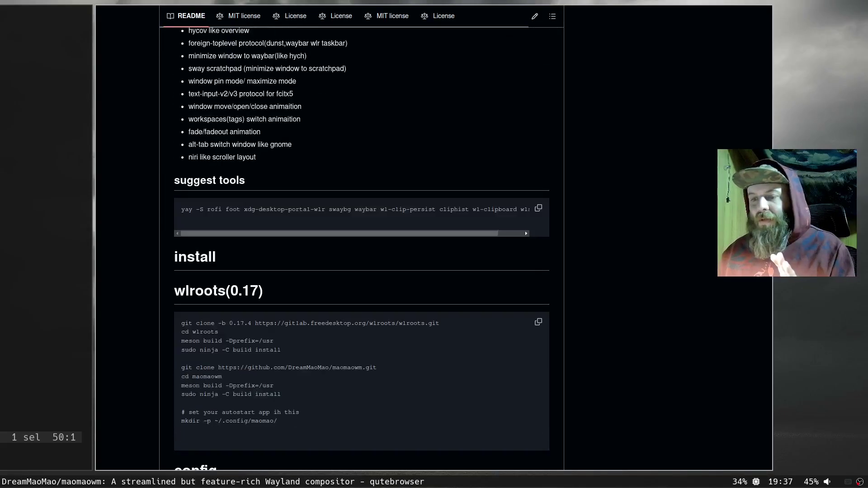
pyautogui.scroll(-10, 361, 249)
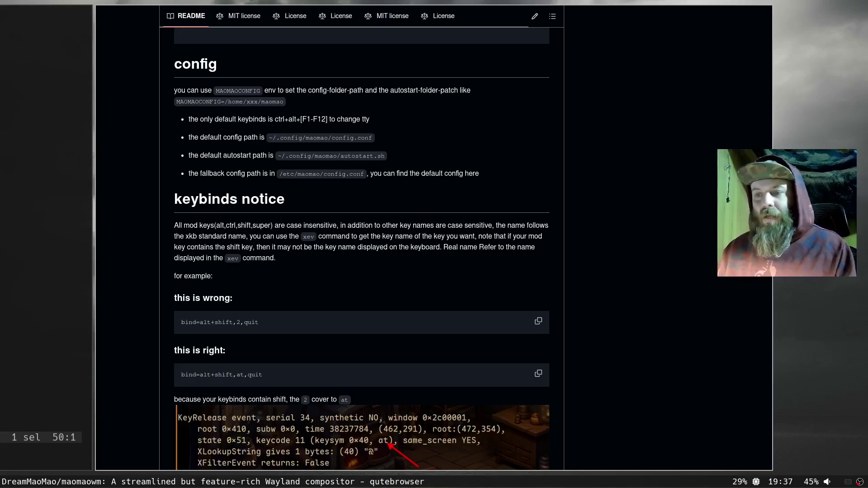
pyautogui.scroll(-4, 361, 298)
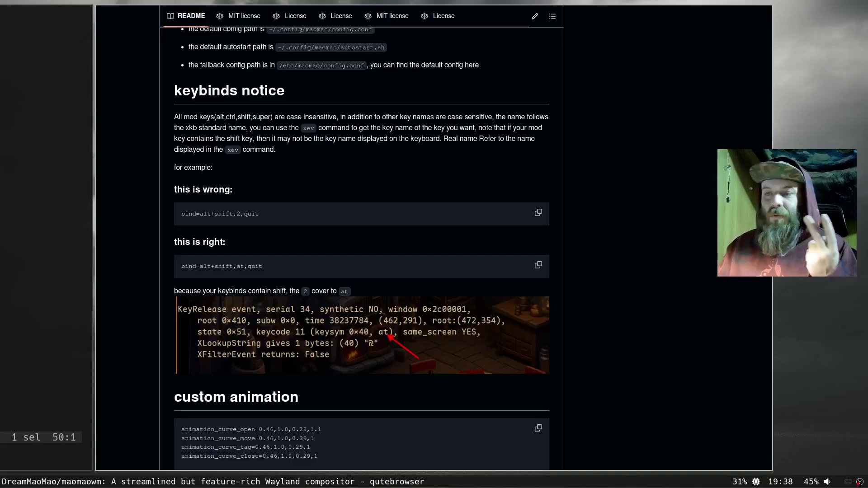
pyautogui.scroll(-3, 316, 398)
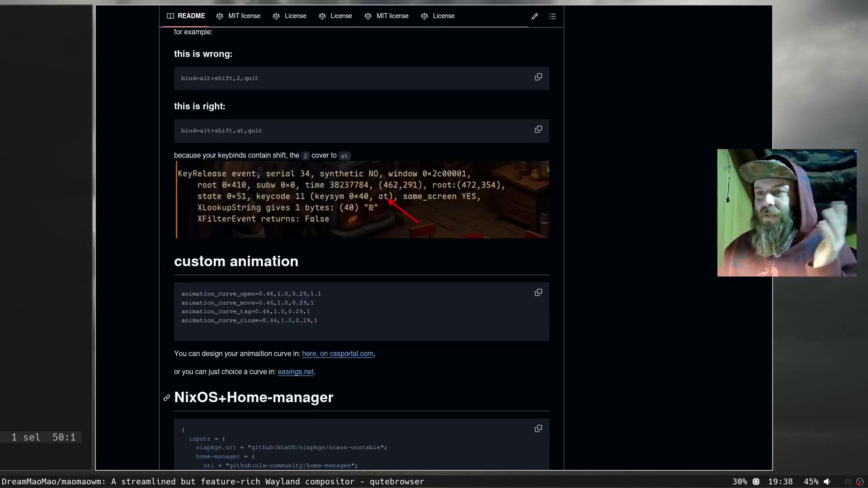
# Step: Switch through workspaces 1, 2 and 3, and return to the config.conf editor on workspace 2
pyautogui.scroll(-3, 316, 398)
pyautogui.scroll(15, 317, 398)
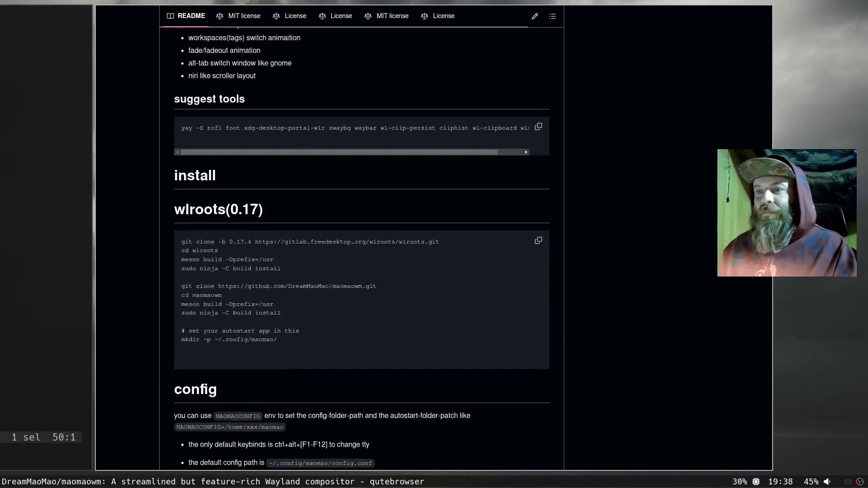
pyautogui.press('super+1')
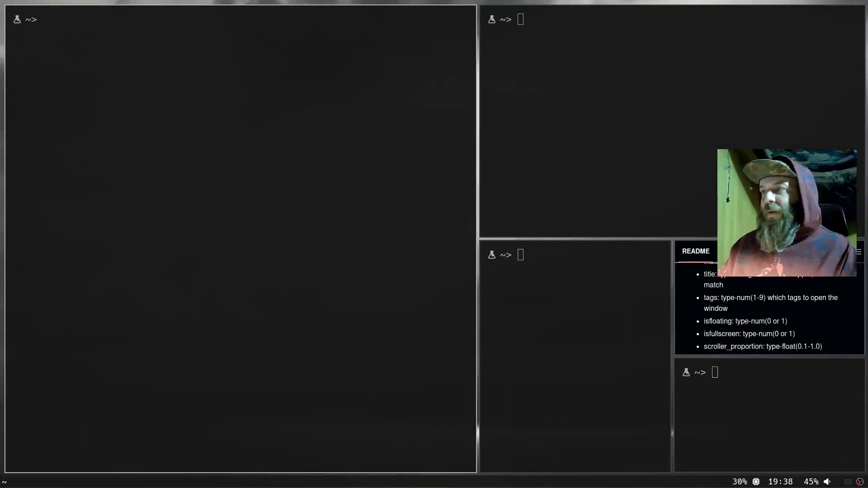
pyautogui.press('super+2')
pyautogui.press('super+3')
pyautogui.press('super+2')
pyautogui.press('super+Left')
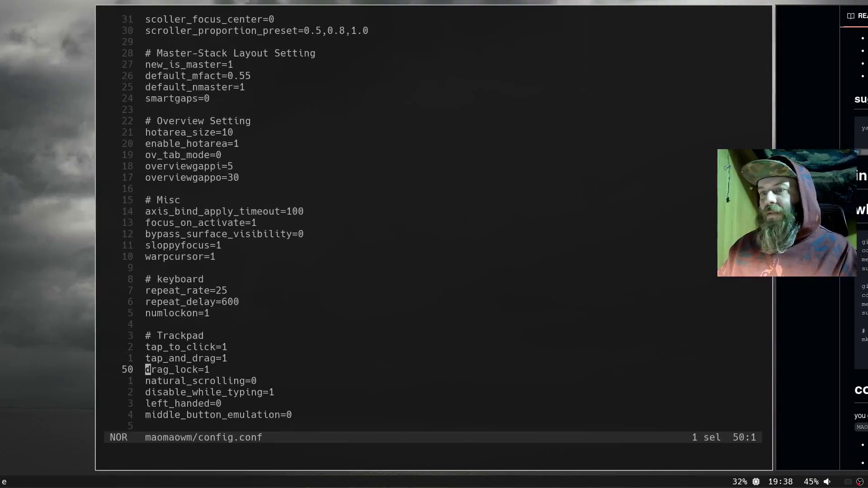
# Step: Look through config.conf's appearance, tag rule, window rule, keybinding and animation sections
pyautogui.hotkey('ctrl', 'f')
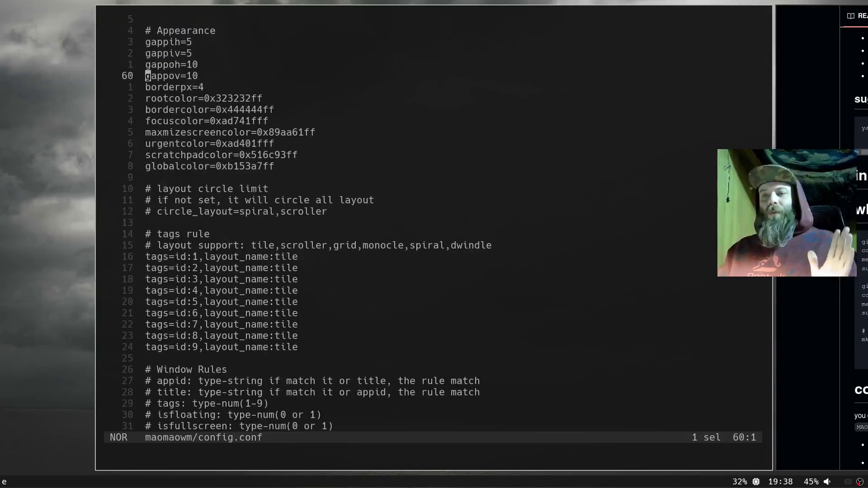
pyautogui.scroll(-20, 434, 222)
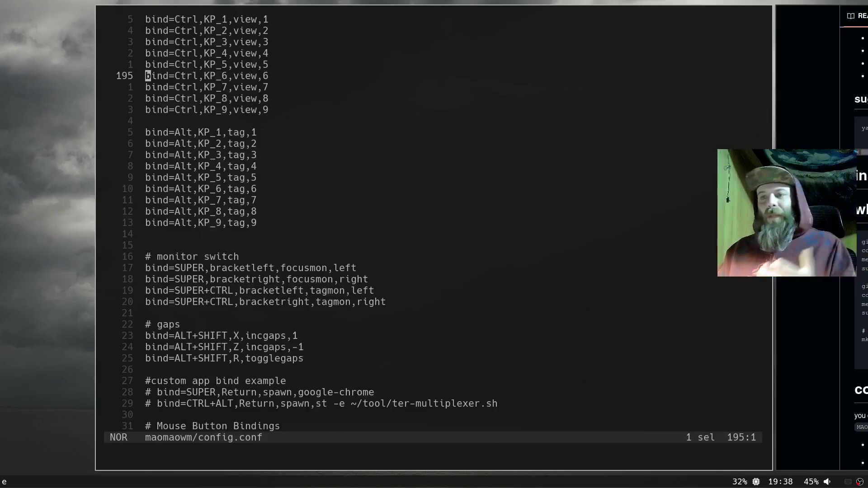
pyautogui.scroll(-15, 434, 222)
pyautogui.scroll(15, 435, 222)
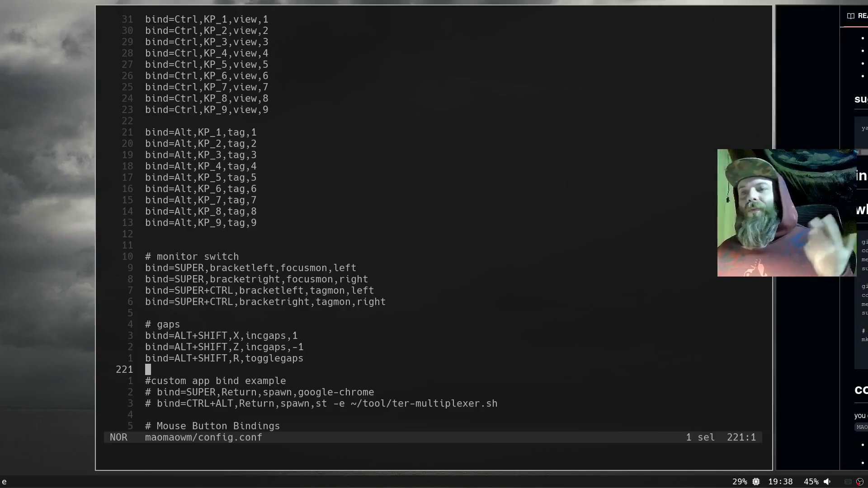
pyautogui.scroll(-10, 434, 221)
pyautogui.scroll(16, 434, 222)
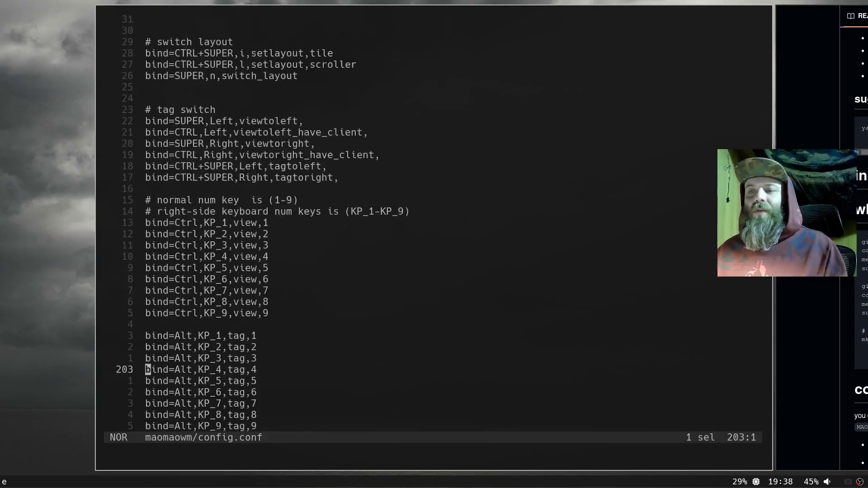
pyautogui.scroll(20, 434, 222)
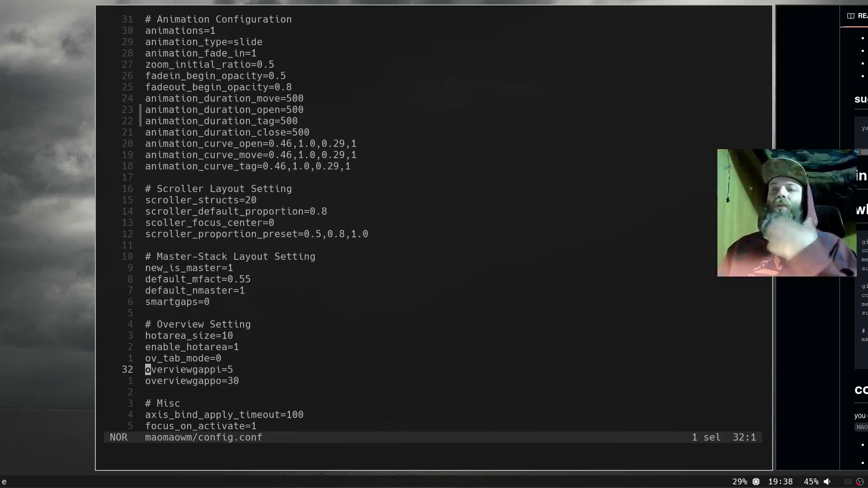
pyautogui.scroll(-20, 434, 226)
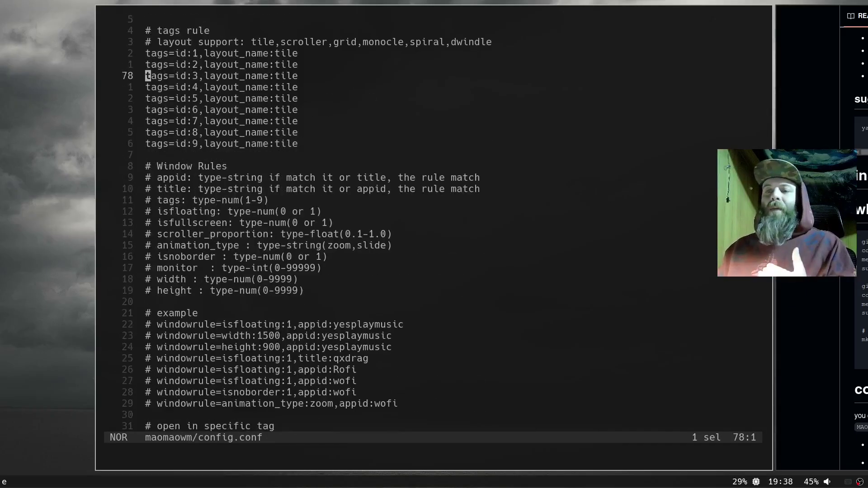
pyautogui.scroll(20, 434, 226)
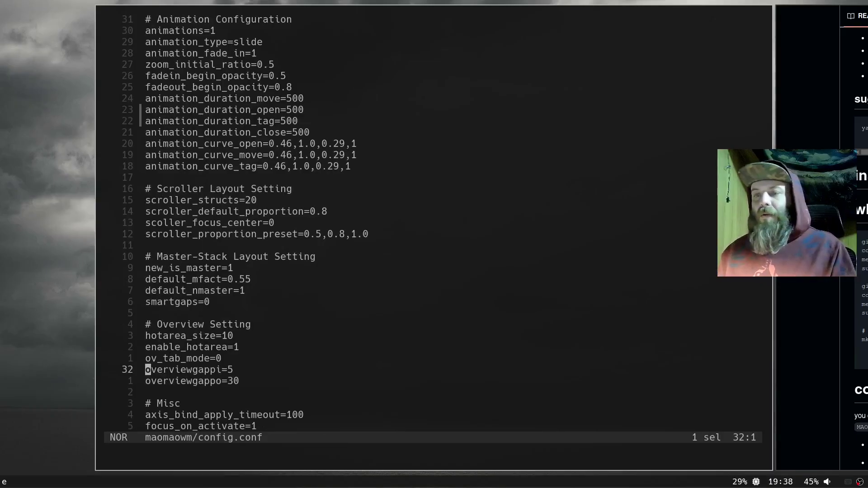
# Step: Open the file finder, search for autostart, and open .config/maomao/autostart.sh in the editor
pyautogui.press('super+l')
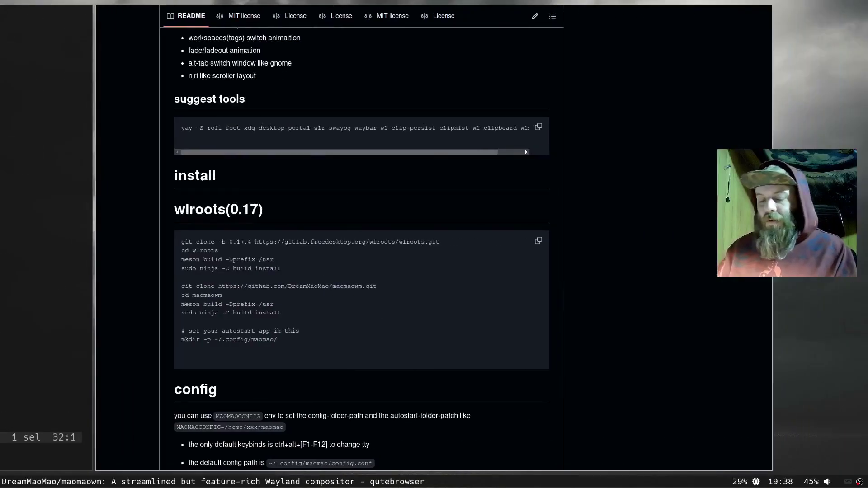
pyautogui.press('super+f')
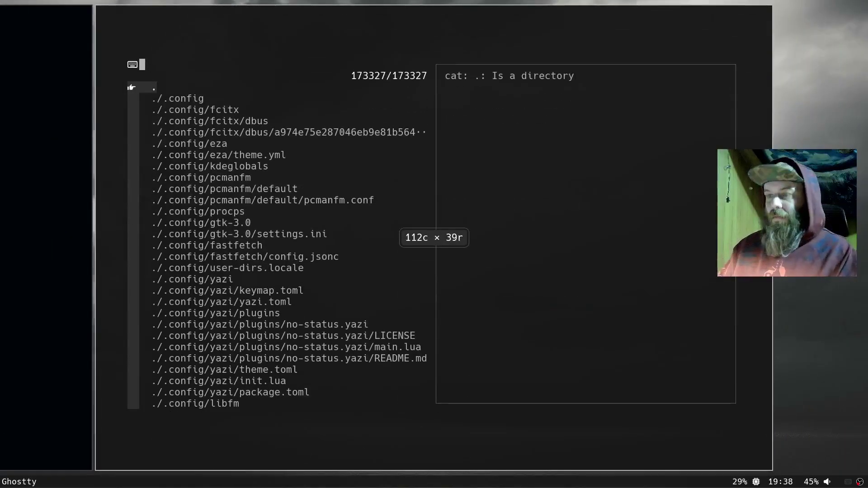
pyautogui.write('autostart')
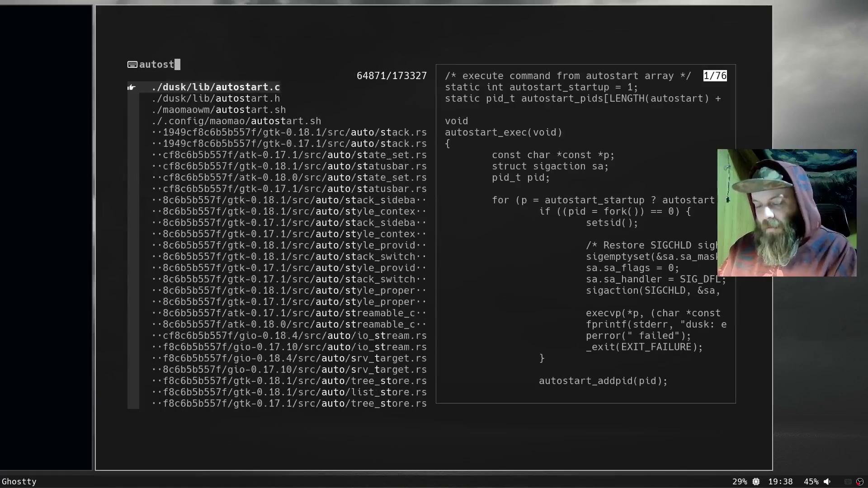
pyautogui.press('Down')
pyautogui.press('Down')
pyautogui.press('Down')
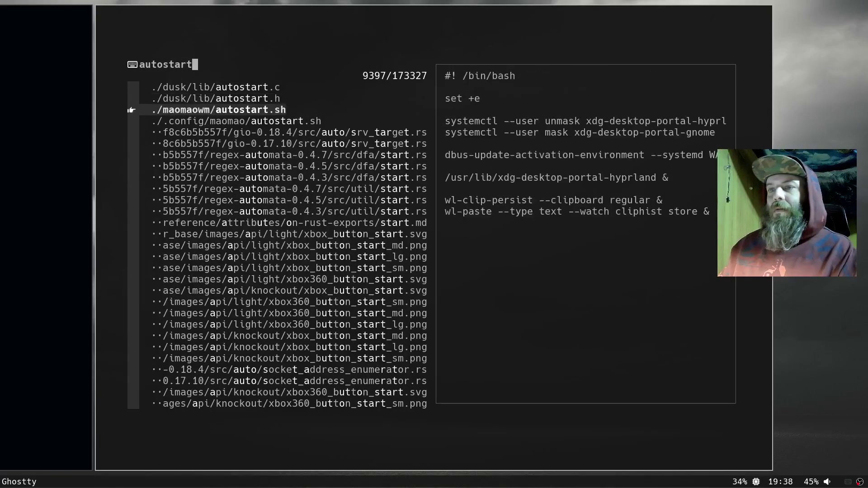
pyautogui.press('Return')
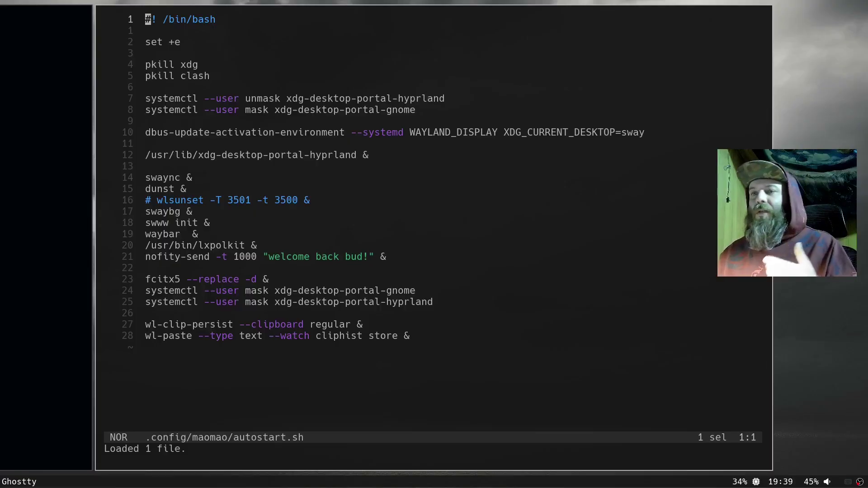
# Step: Go through autostart.sh's portal, dunst, swaybg, swww, waybar and clipboard lines down to the end of the file
pyautogui.click(260, 98)
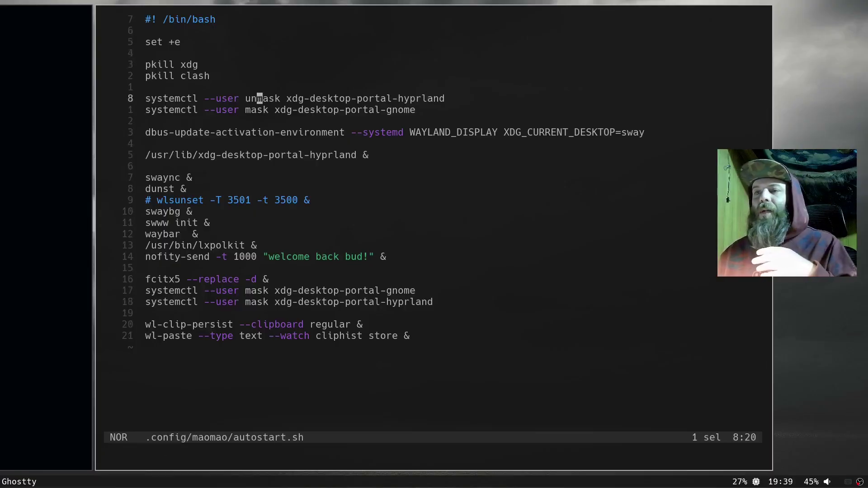
pyautogui.click(148, 144)
pyautogui.click(154, 189)
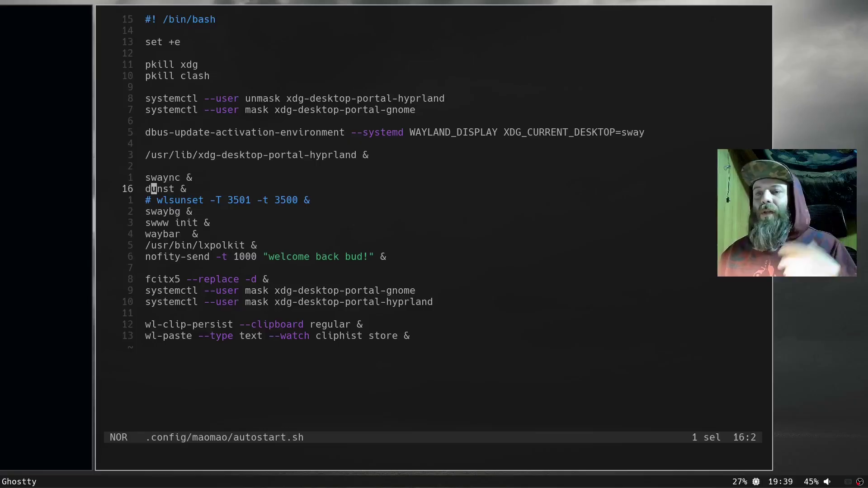
pyautogui.click(166, 212)
pyautogui.click(171, 223)
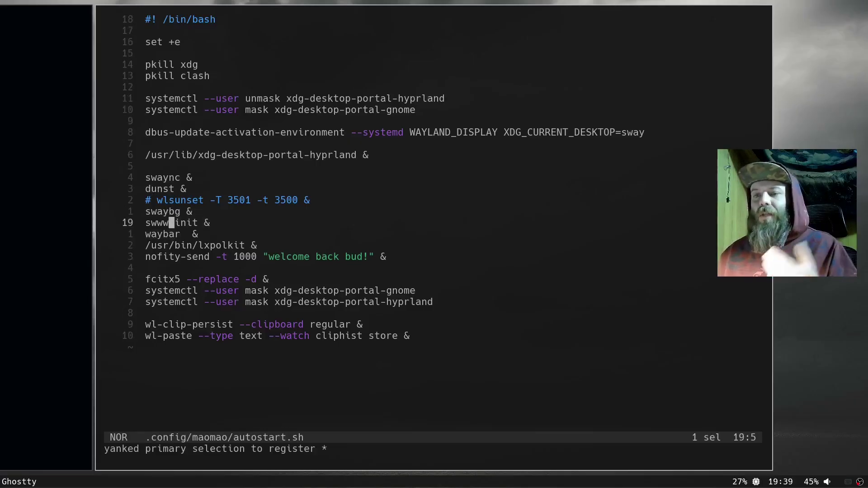
pyautogui.click(159, 234)
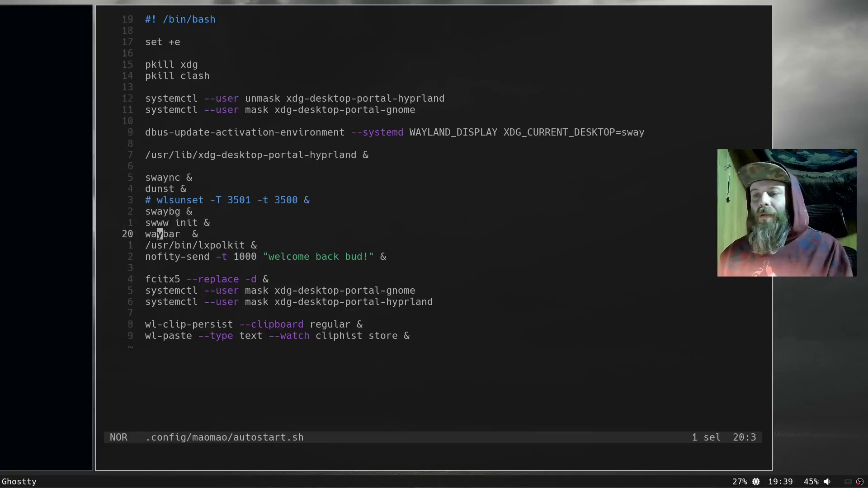
pyautogui.click(353, 335)
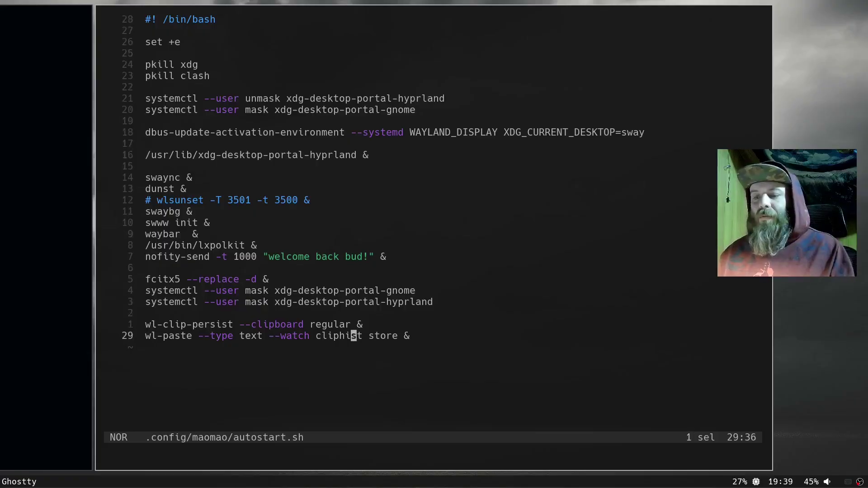
pyautogui.click(148, 347)
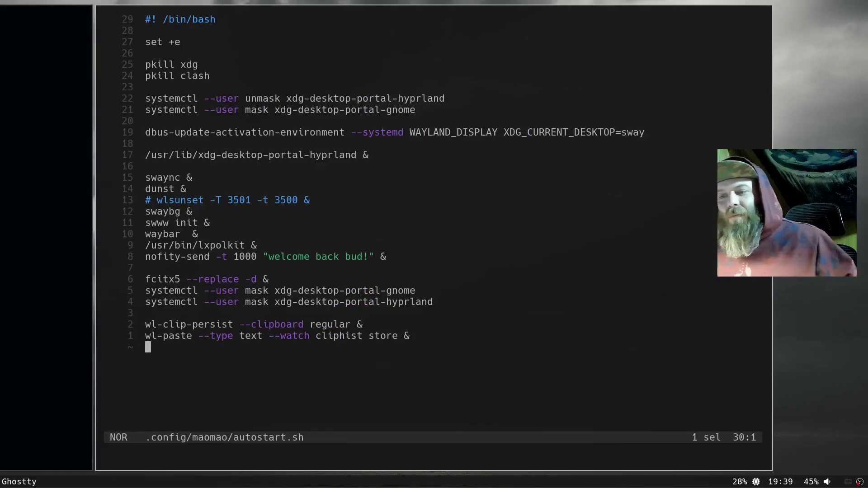
# Step: Demonstrate the scroller layout by moving focus back and forth across the three windows, ending on the config.conf editor
pyautogui.press('super+Left')
pyautogui.press('super+Left')
pyautogui.press('super+Right')
pyautogui.press('super+Right')
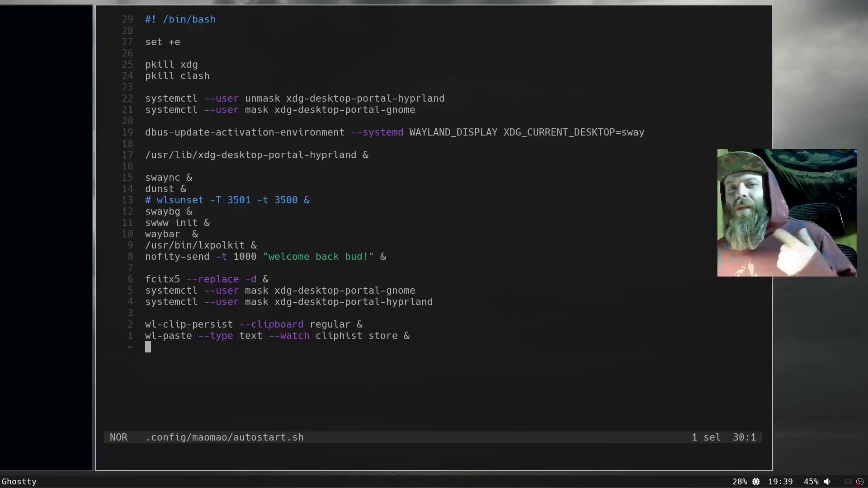
pyautogui.press('super+Left')
pyautogui.press('super+Left')
pyautogui.press('super+Right')
pyautogui.press('super+Left')
pyautogui.press('super+Right')
pyautogui.press('super+Right')
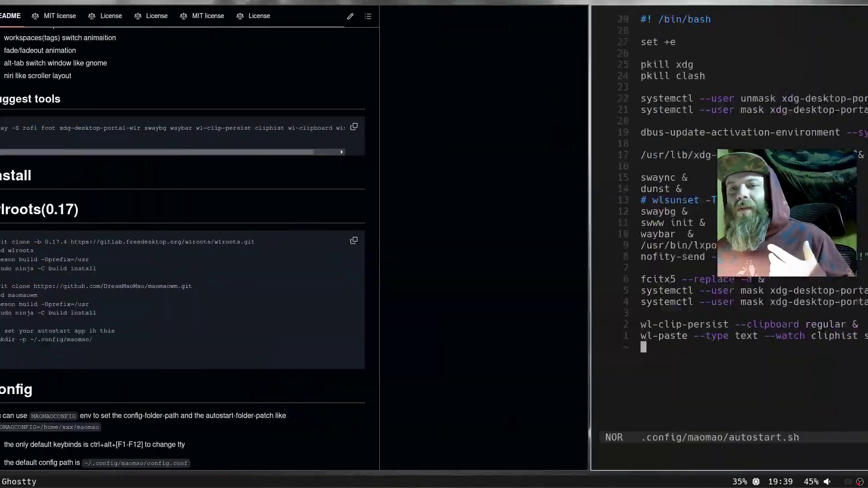
pyautogui.press('super+Left')
pyautogui.press('super+Right')
pyautogui.press('super+Right')
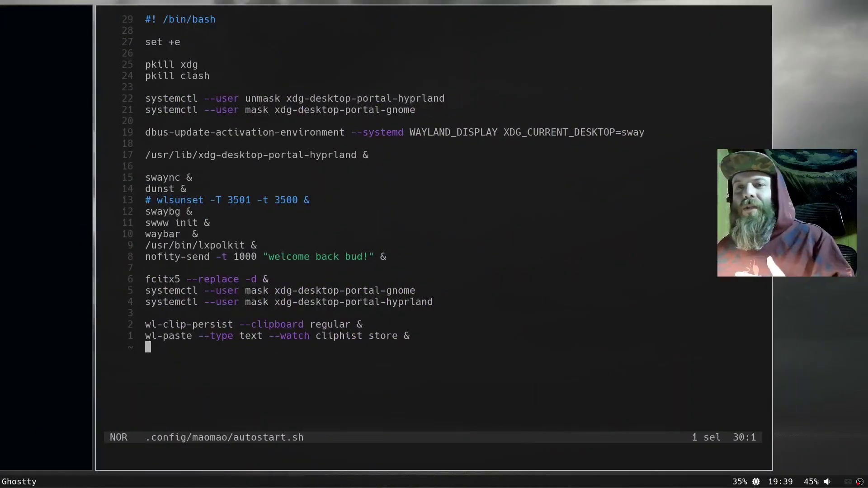
pyautogui.press('super+Left')
pyautogui.press('super+Left')
pyautogui.press('super+Right')
pyautogui.press('super+Right')
pyautogui.press('super+Left')
pyautogui.press('super+Left')
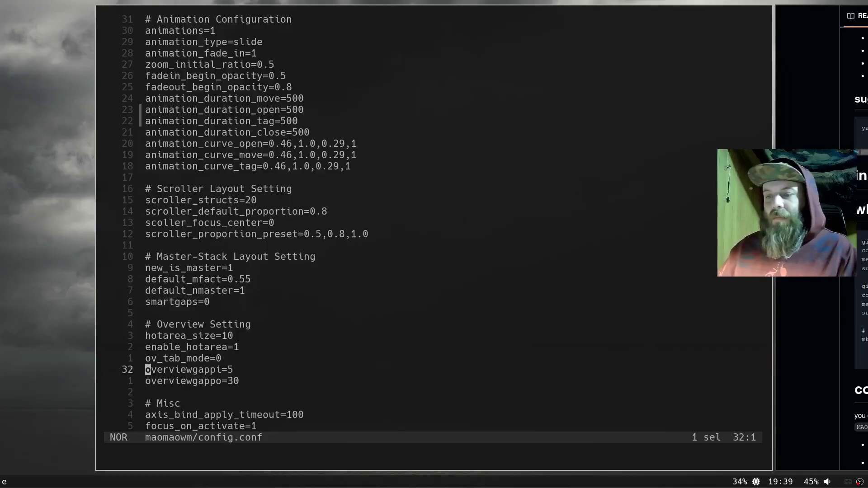
# Step: Examine the Overview Setting section of config.conf, moving from enable_hotarea through overviewgappi to the ov_tab_mode value
pyautogui.click(242, 347)
pyautogui.scroll(-6, 429, 222)
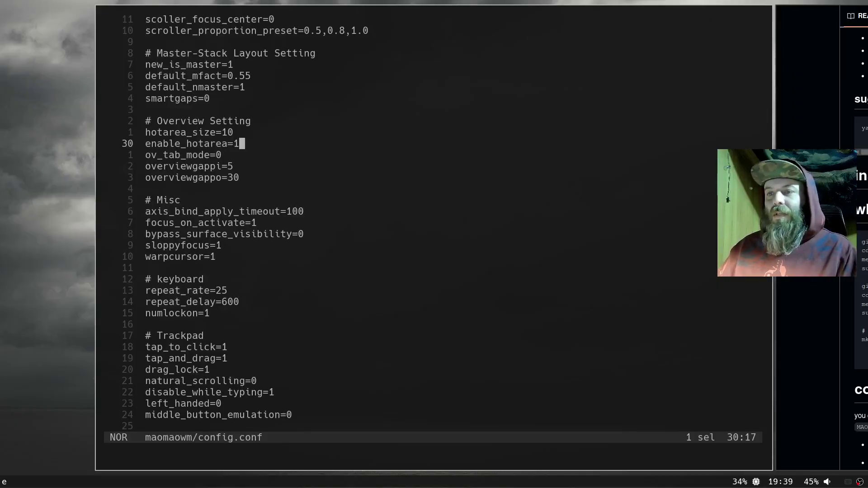
pyautogui.press('j')
pyautogui.click(154, 155)
pyautogui.click(190, 166)
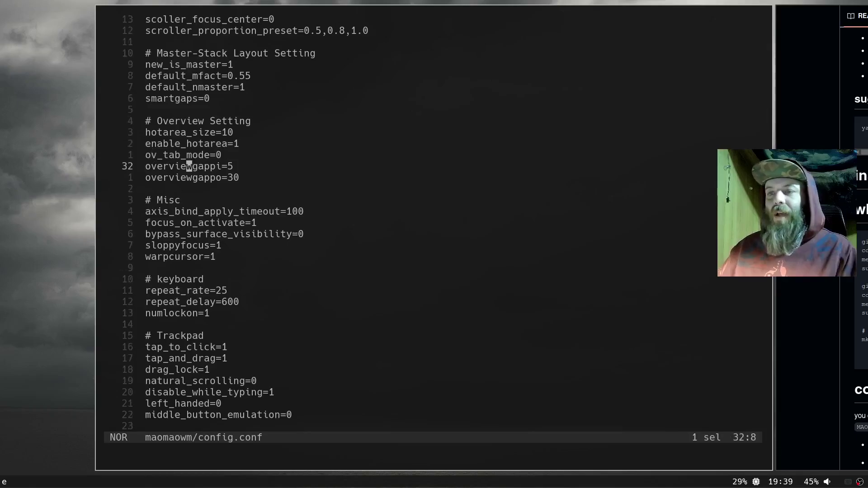
pyautogui.press('l')
pyautogui.press('l')
pyautogui.press('l')
pyautogui.press('l')
pyautogui.press('k')
pyautogui.press('l')
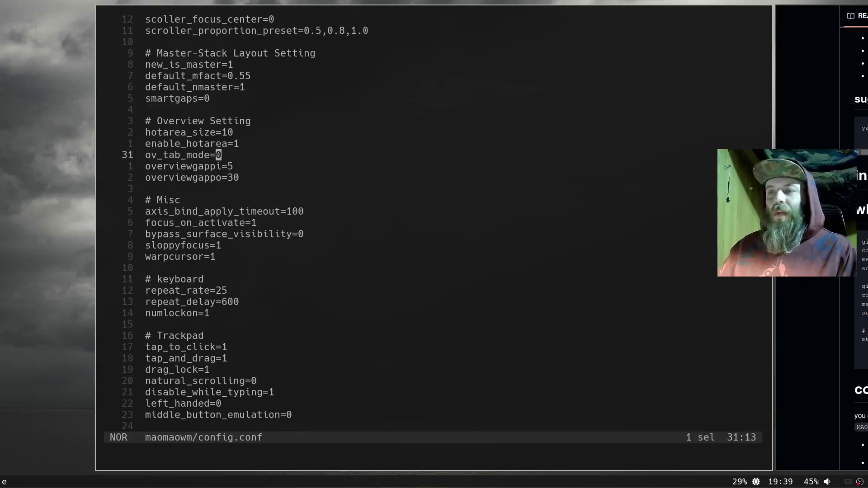
# Step: Show the overview of all open windows, move the selection between them, and leave it on the browser window
pyautogui.hotkey('alt', 'Tab')
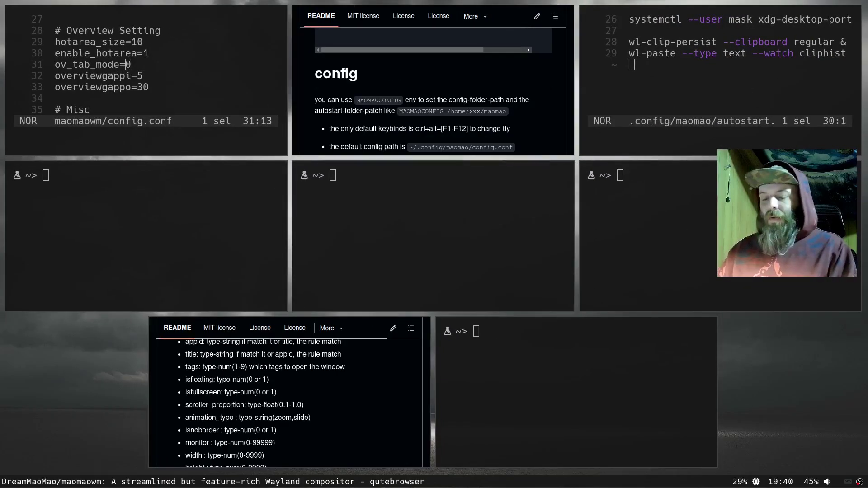
pyautogui.press('super+l')
pyautogui.press('super+h')
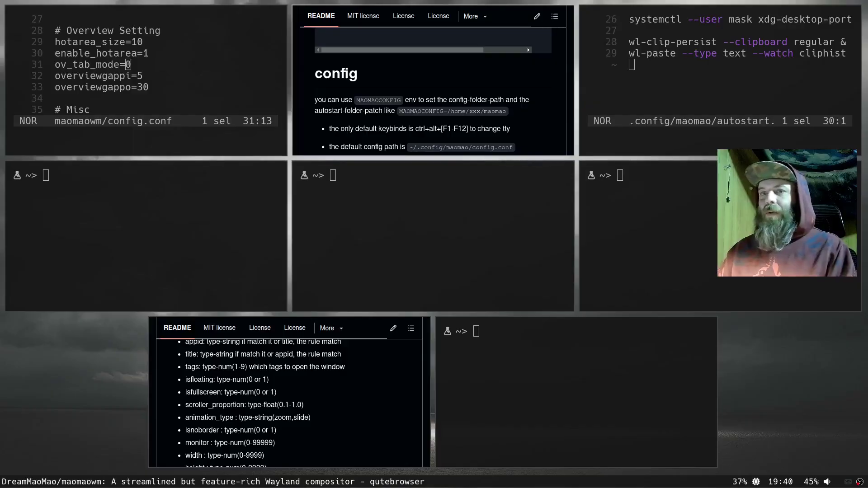
pyautogui.hotkey('alt', 'Tab')
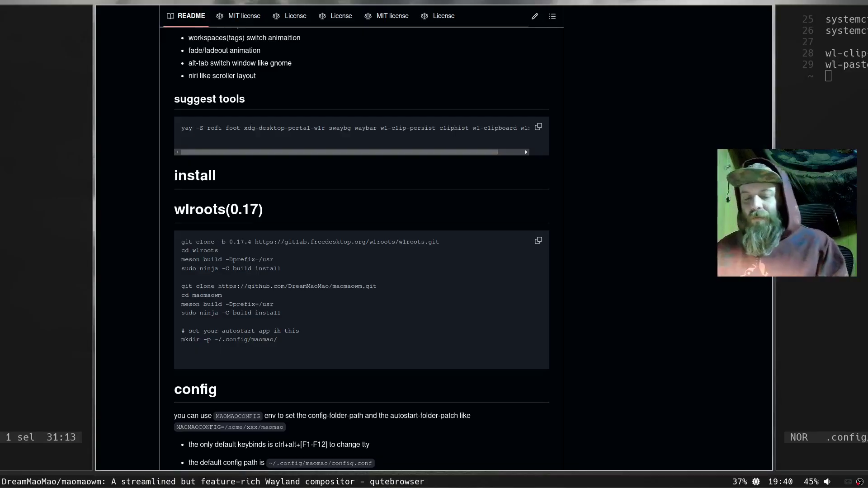
# Step: Toggle the overview on and off repeatedly while switching between windows, ending on the autostart.sh editor
pyautogui.press('super+1')
pyautogui.press('super+n')
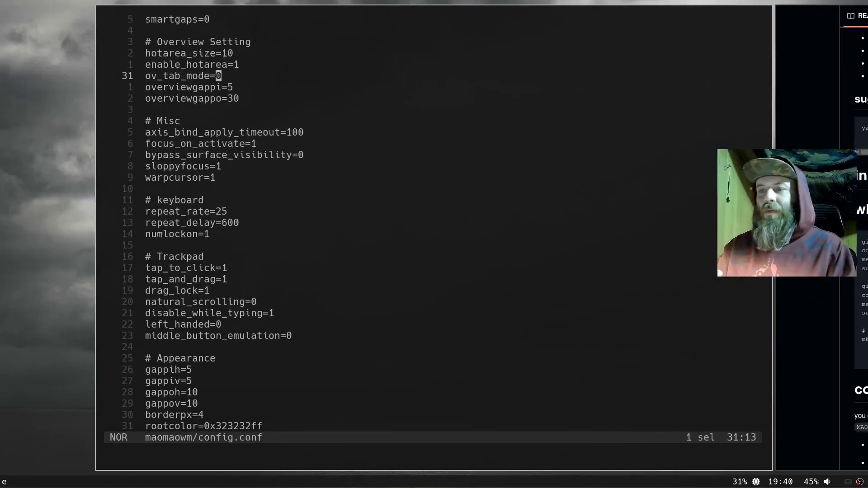
pyautogui.hotkey('alt', 'Tab')
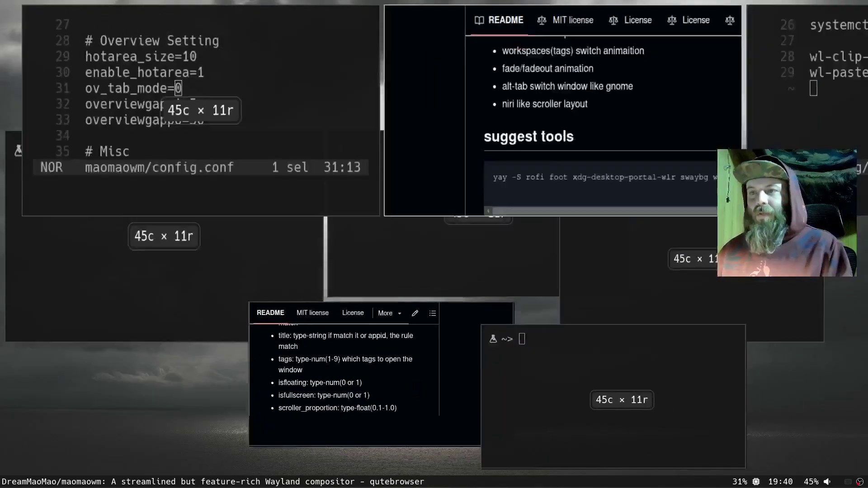
pyautogui.hotkey('alt', 'Tab')
pyautogui.press('super+n')
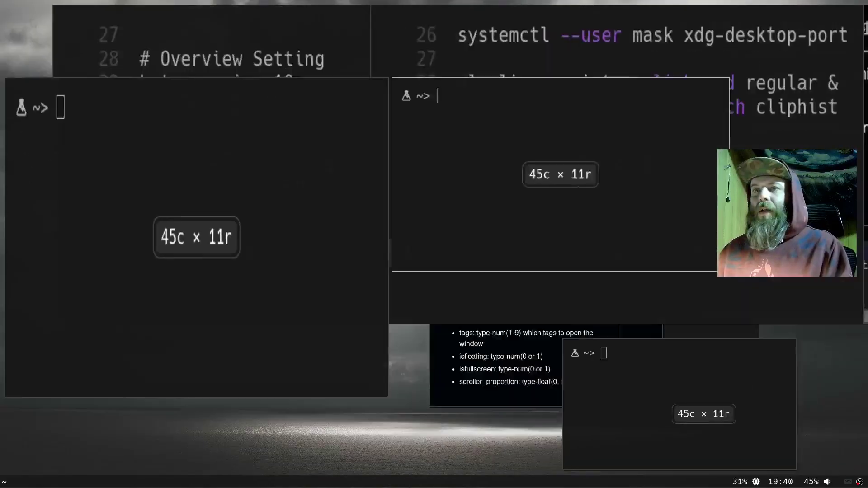
pyautogui.press('super+n')
pyautogui.press('super+n')
pyautogui.press('super+n')
pyautogui.press('super+n')
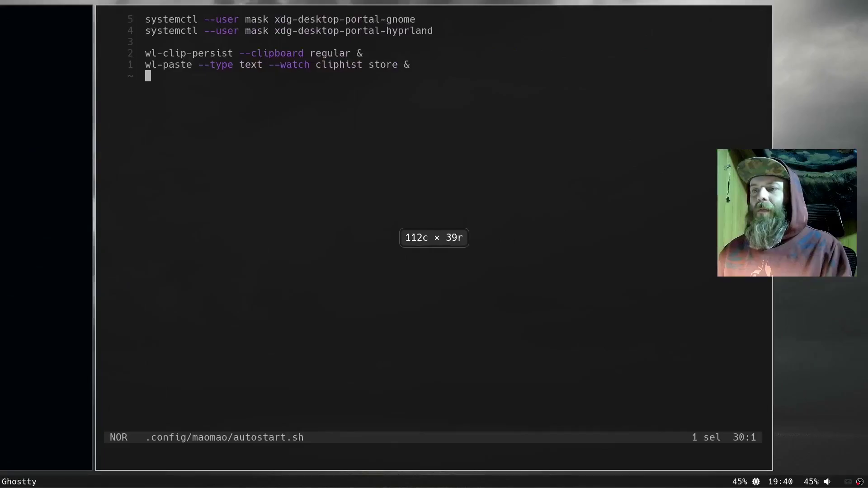
# Step: Show the workspace holding the tiled terminals and the README browser window
pyautogui.press('super+n')
pyautogui.press('super+n')
pyautogui.press('super+n')
pyautogui.press('super+n')
pyautogui.press('super+n')
pyautogui.press('super+n')
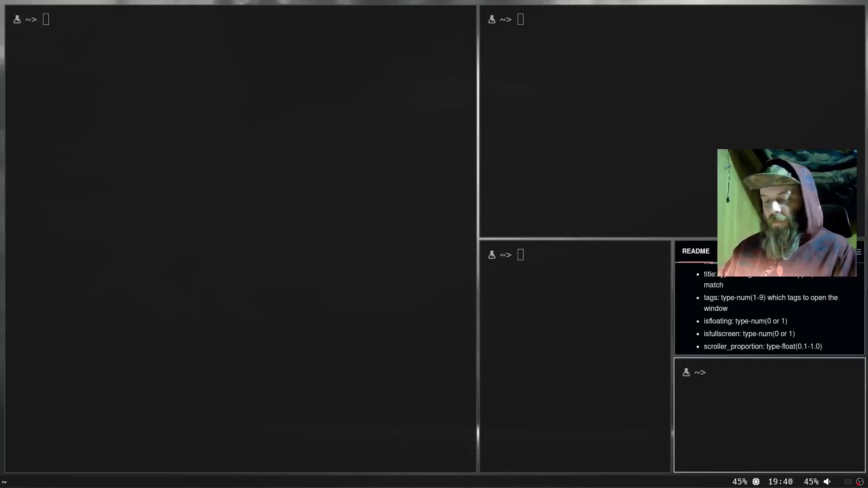
# Step: Close the windows on the tiled workspace and return to the scroller workspace's autostart.sh editor
pyautogui.press('super+q')
pyautogui.press('super+q')
pyautogui.press('super+q')
pyautogui.press('super+q')
pyautogui.press('super+q')
pyautogui.press('super+2')
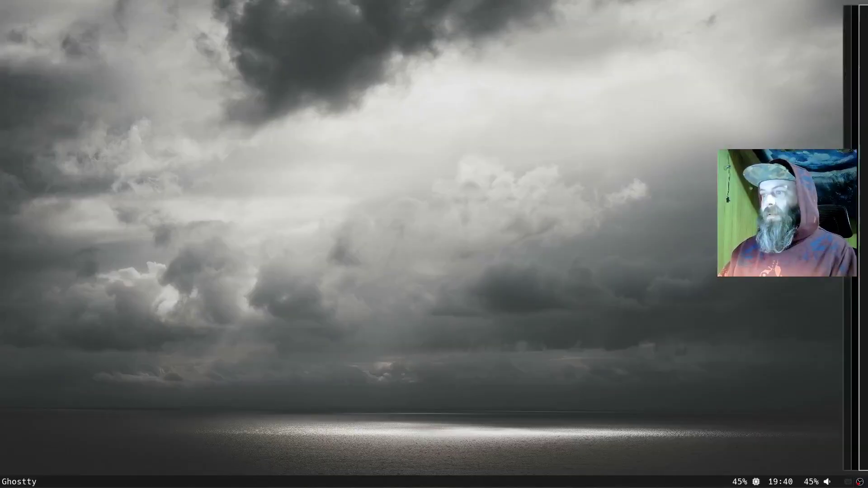
pyautogui.press('super+n')
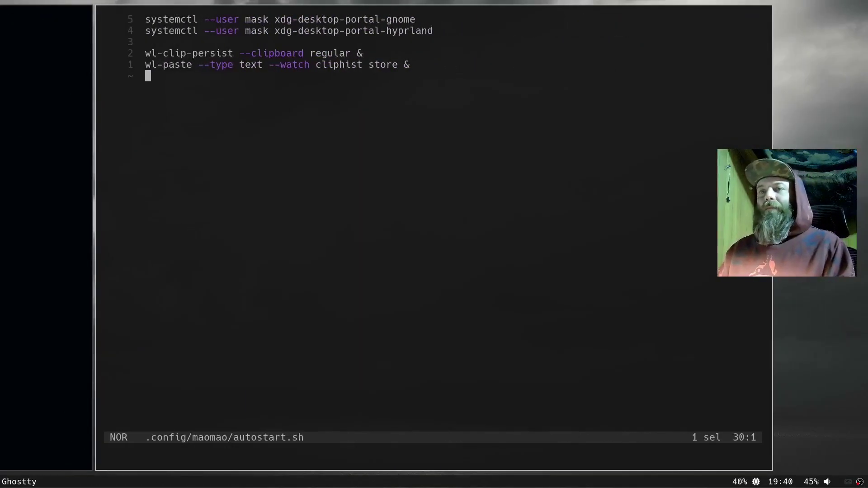
# Step: Focus the maomaowm/config.conf editor and examine the mouse button and axis bindings at the end of the file
pyautogui.press('super+Left')
pyautogui.press('super+Left')
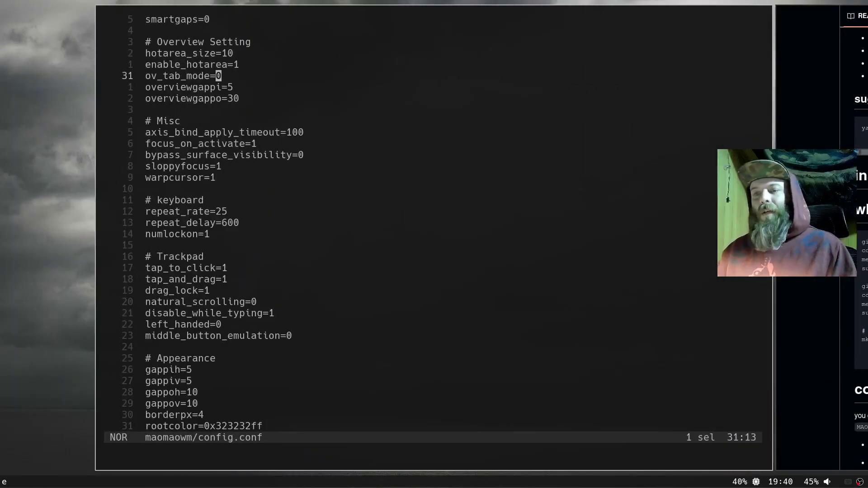
pyautogui.scroll(-20, 434, 226)
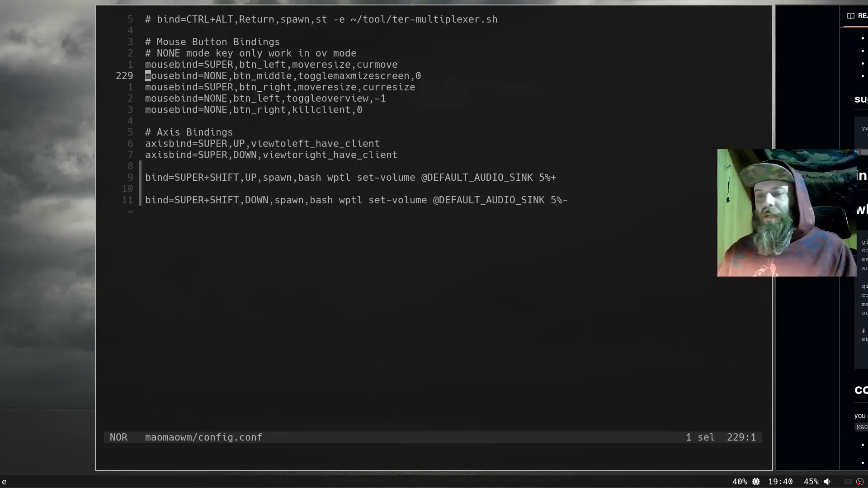
pyautogui.scroll(-3, 434, 226)
pyautogui.scroll(14, 434, 225)
pyautogui.scroll(-8, 433, 226)
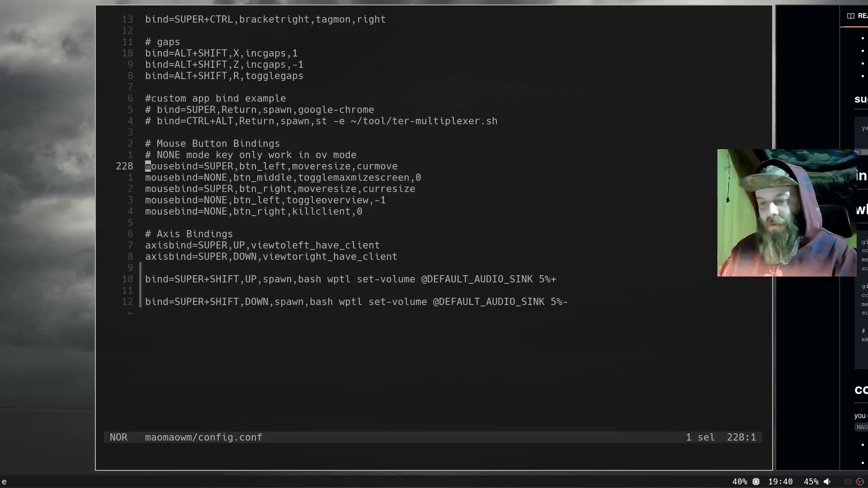
# Step: Find config.conf with the editor's file picker and open .config/maomao/config.conf
pyautogui.press('space')
pyautogui.press('f')
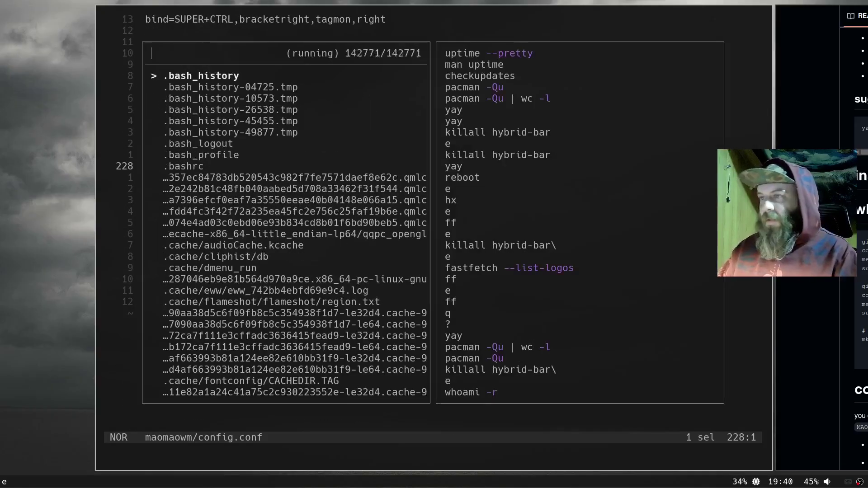
pyautogui.write('config.')
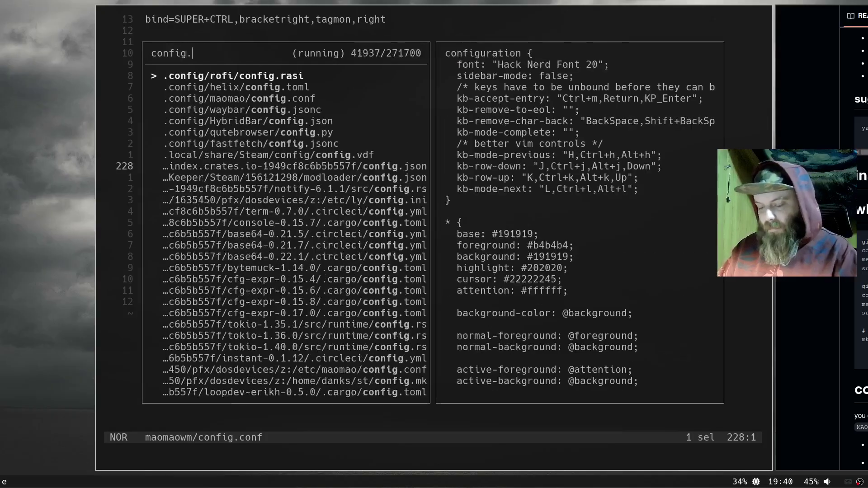
pyautogui.write('conf')
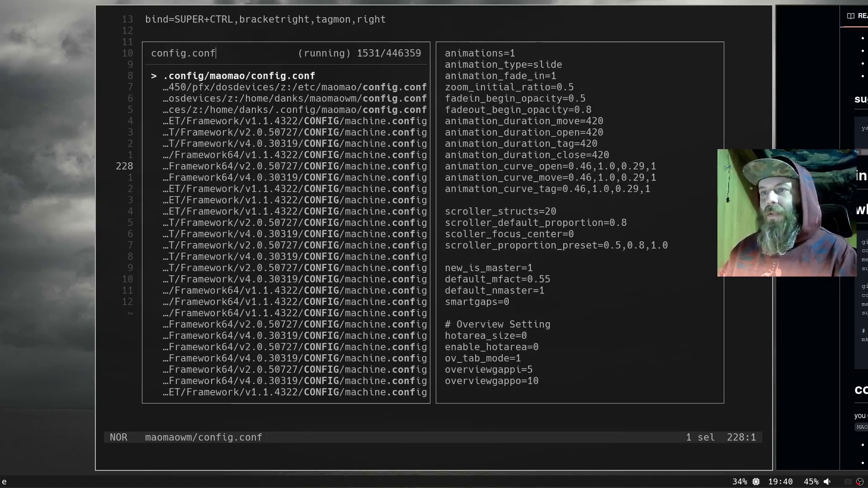
pyautogui.press('Return')
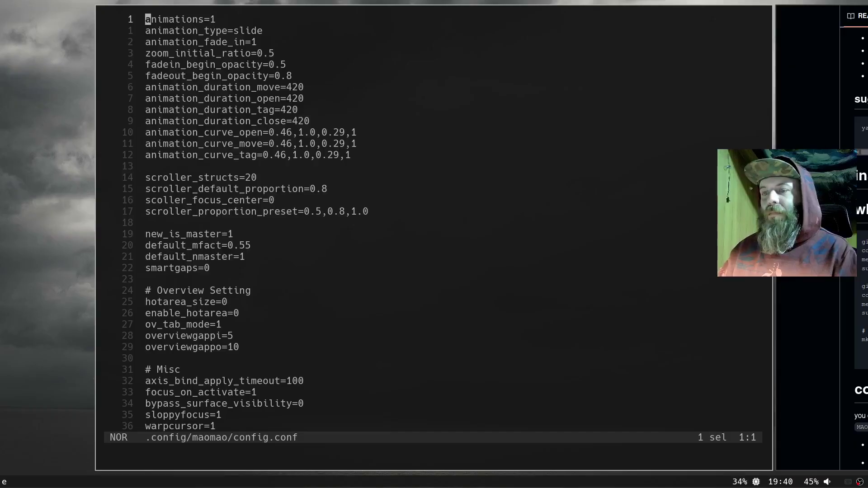
# Step: Examine the custom spawn bindings at the end of .config/maomao/config.conf, moving to yazi in the ghostty -e yazi line
pyautogui.press('g')
pyautogui.press('e')
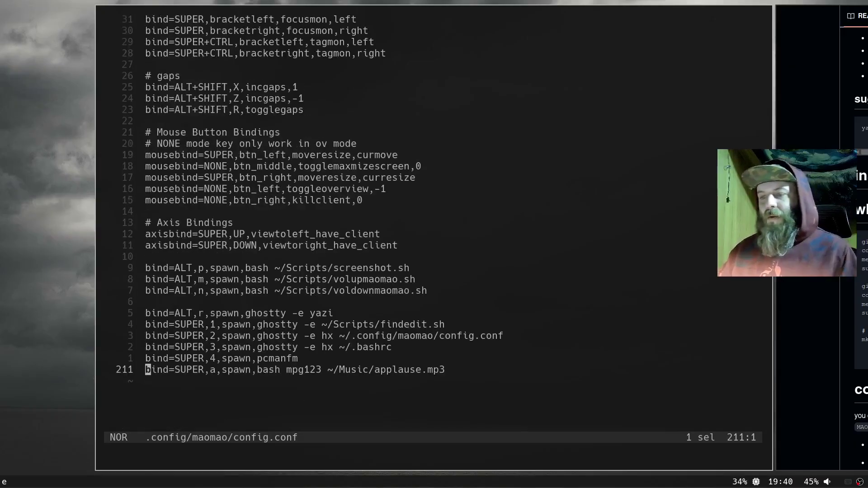
pyautogui.press('Left')
pyautogui.press('Up')
pyautogui.click(230, 314)
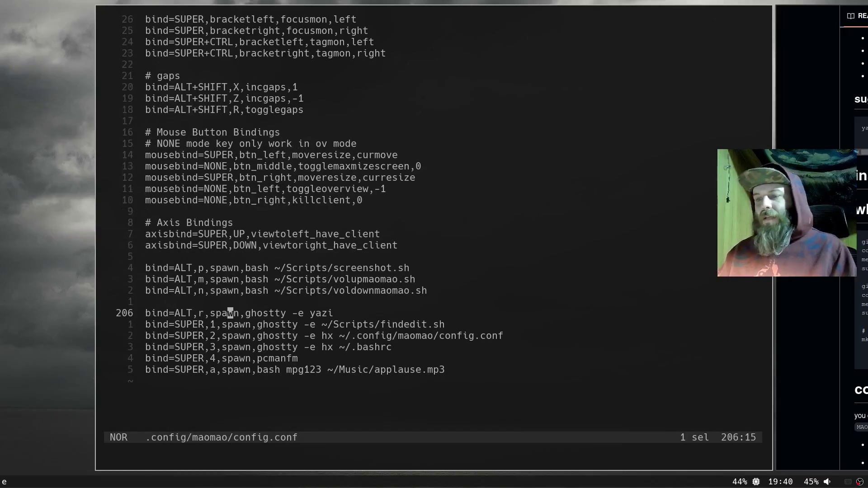
pyautogui.click(236, 314)
pyautogui.click(313, 313)
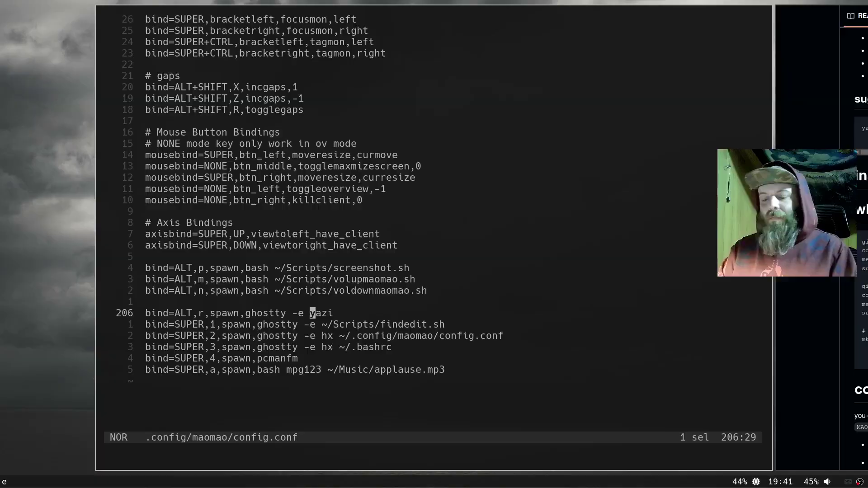
# Step: Launch the yazi file manager through its configured binding, move down the home folder list, and quit it
pyautogui.hotkey('alt', 'r')
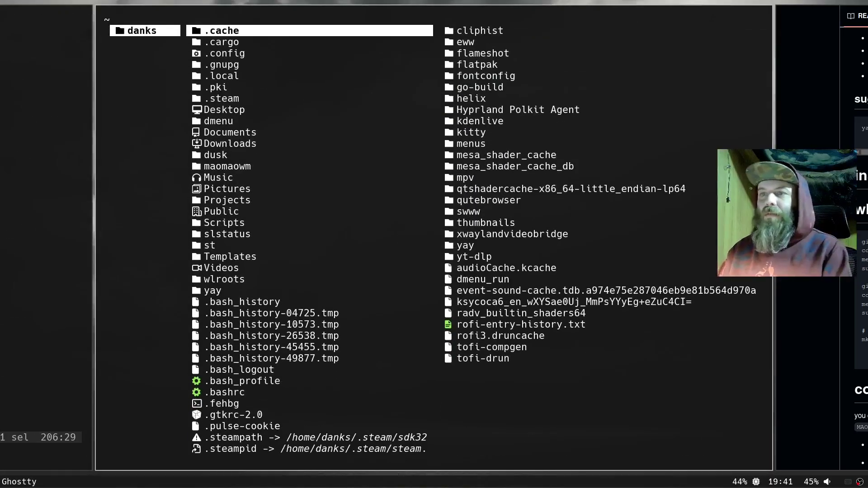
pyautogui.press('Down')
pyautogui.press('Down')
pyautogui.press('Down')
pyautogui.press('Down')
pyautogui.press('Down')
pyautogui.press('Down')
pyautogui.press('q')
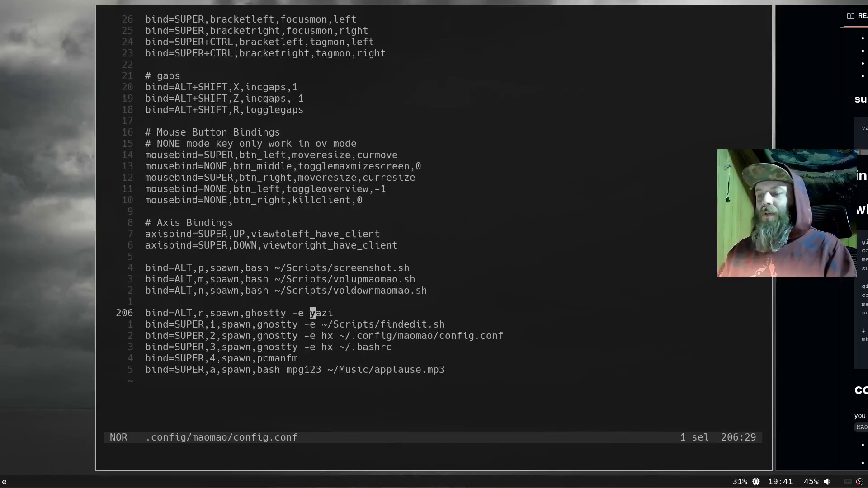
# Step: Move to the binding line that spawns ~/Scripts/findedit.sh in ghostty
pyautogui.press('j')
pyautogui.press('j')
pyautogui.press('k')
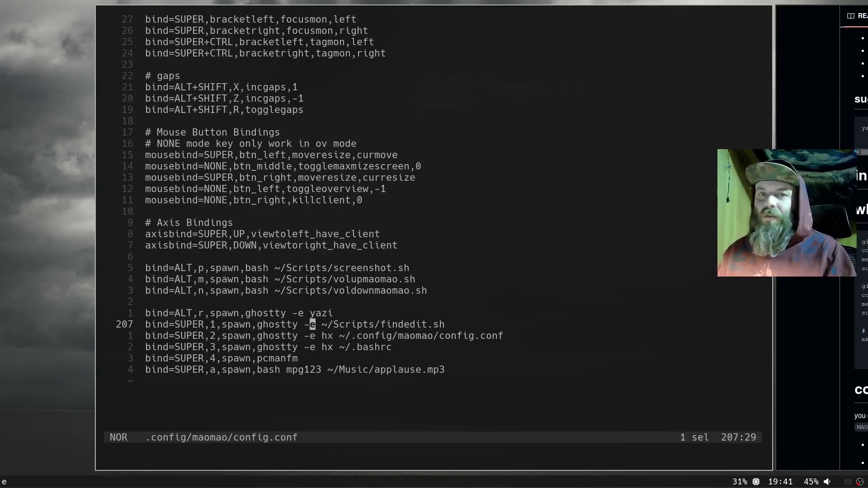
# Step: Open a new terminal beside the autostart.sh editor, run e, and find and open Scripts/findedit.sh by searching for finded
pyautogui.hotkey('alt', 'Right')
pyautogui.hotkey('alt', 'Right')
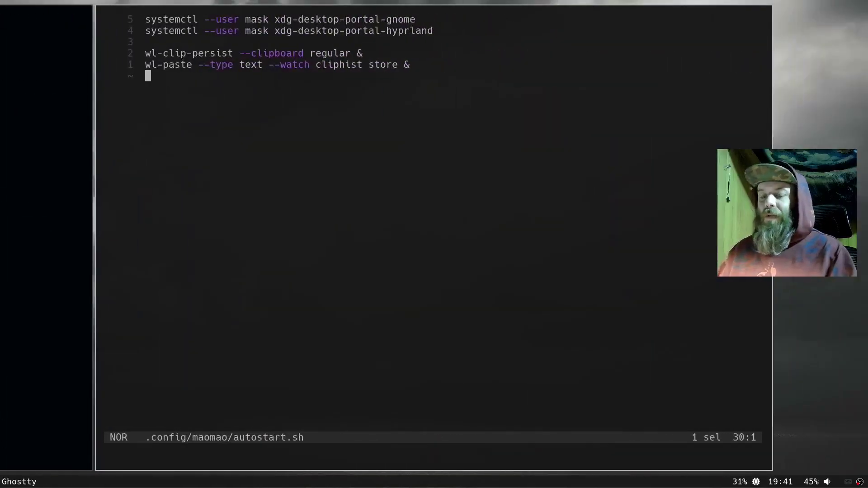
pyautogui.hotkey('alt', 'Return')
pyautogui.write('e')
pyautogui.press('Return')
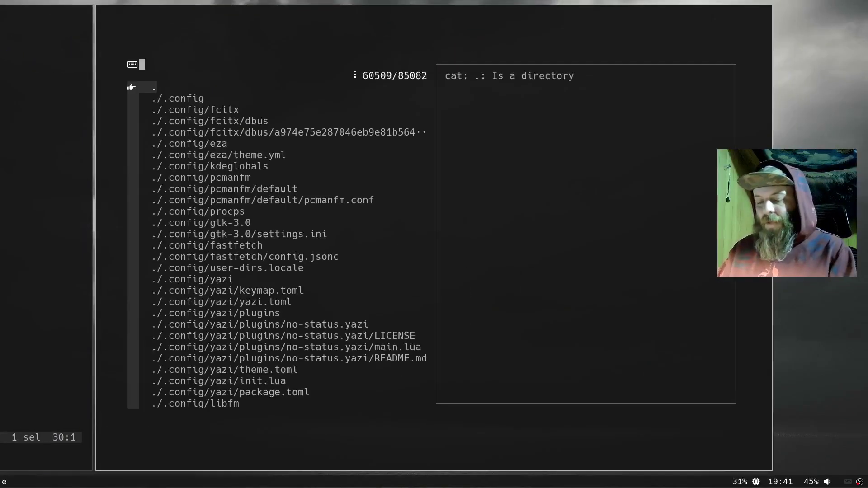
pyautogui.write('finded')
pyautogui.press('Return')
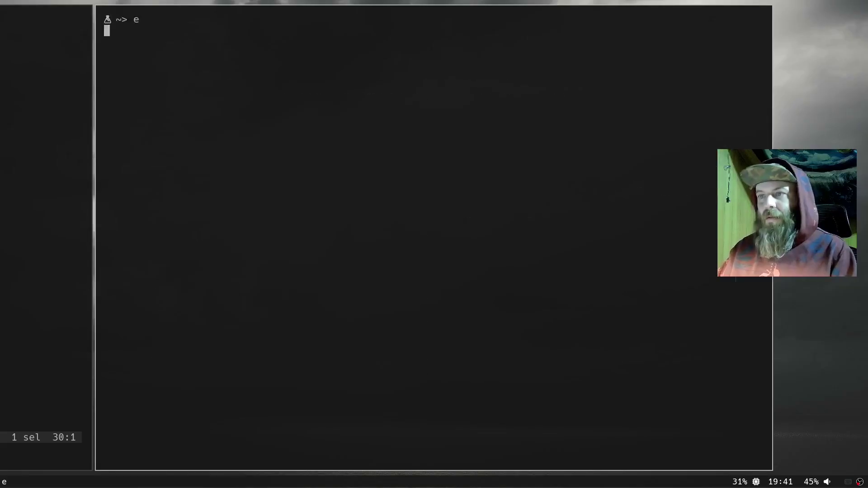
# Step: Examine findedit.sh from the FZF_DEFAULT_OPTS export down to the final hx $(find | fzf) line, and close its window
pyautogui.press('j')
pyautogui.press('j')
pyautogui.press('j')
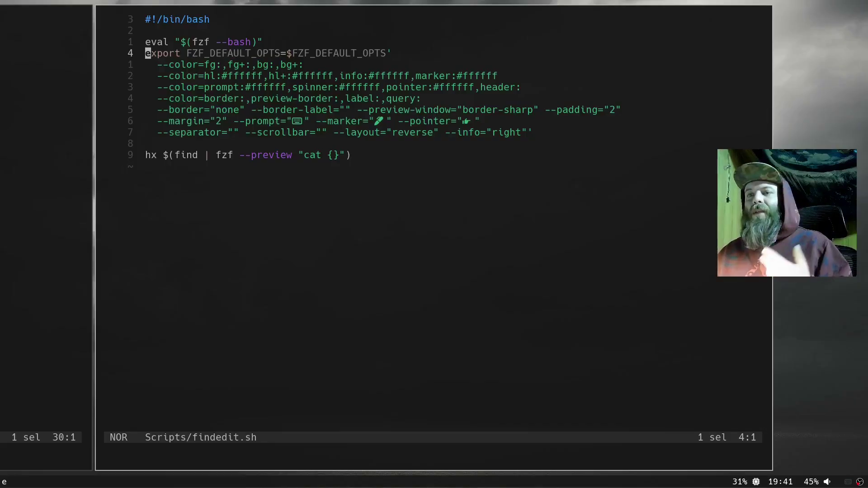
pyautogui.press('j')
pyautogui.press('j')
pyautogui.press('j')
pyautogui.press('j')
pyautogui.press('j')
pyautogui.press('j')
pyautogui.press('j')
pyautogui.press('j')
pyautogui.press('j')
pyautogui.press('l')
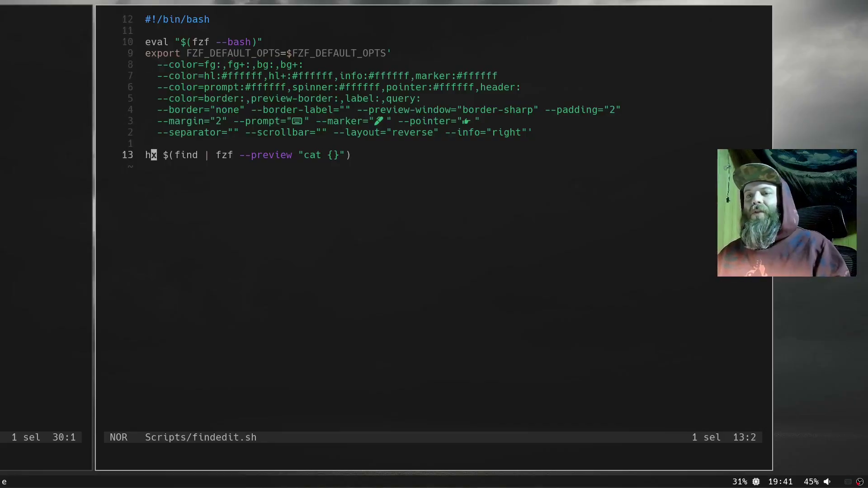
pyautogui.press('l')
pyautogui.press('l')
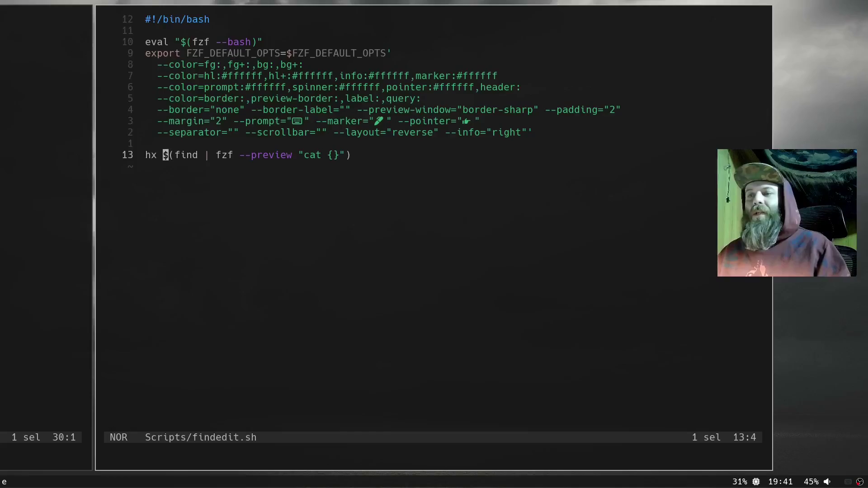
pyautogui.press('h')
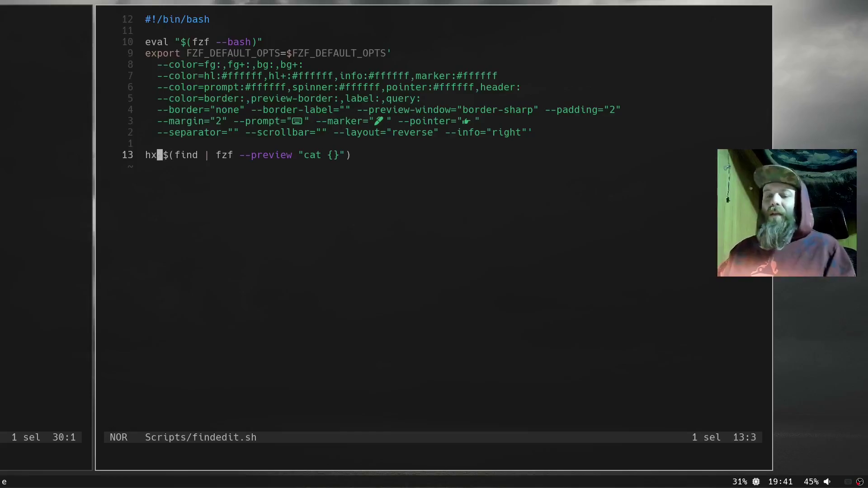
pyautogui.press('super+q')
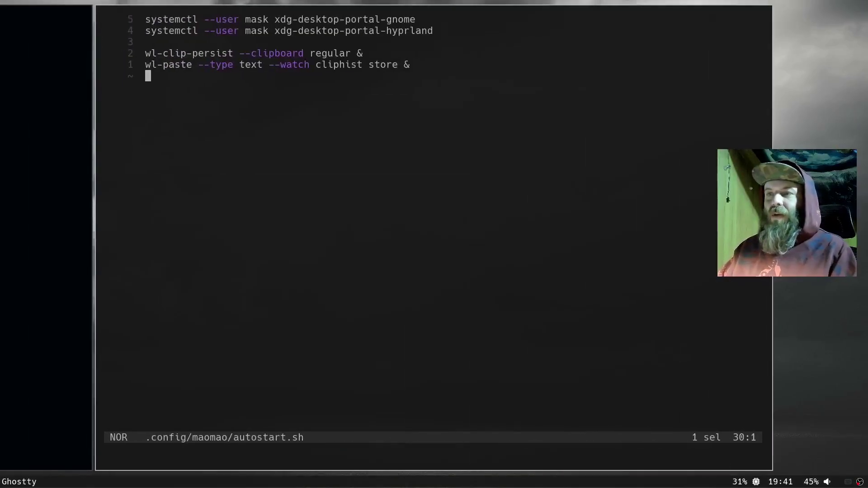
# Step: Launch the findedit file search, search for bashrc, open ./.bashrc, and close the window
pyautogui.press('super+f')
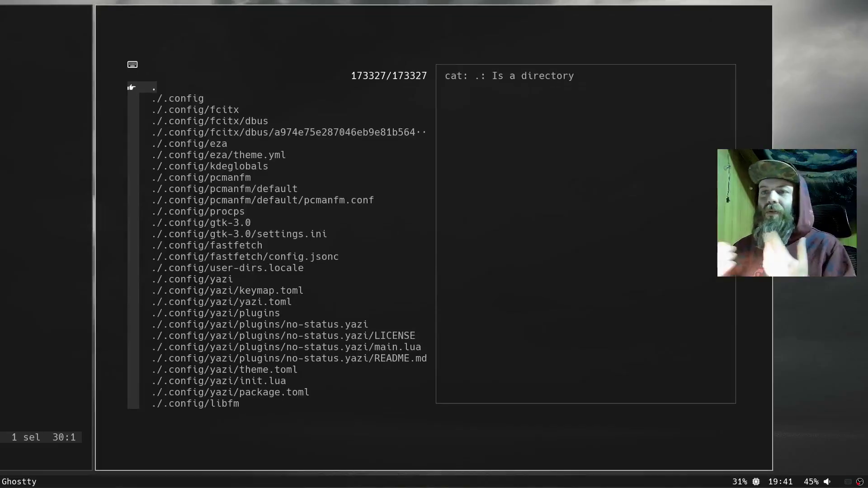
pyautogui.write('bah')
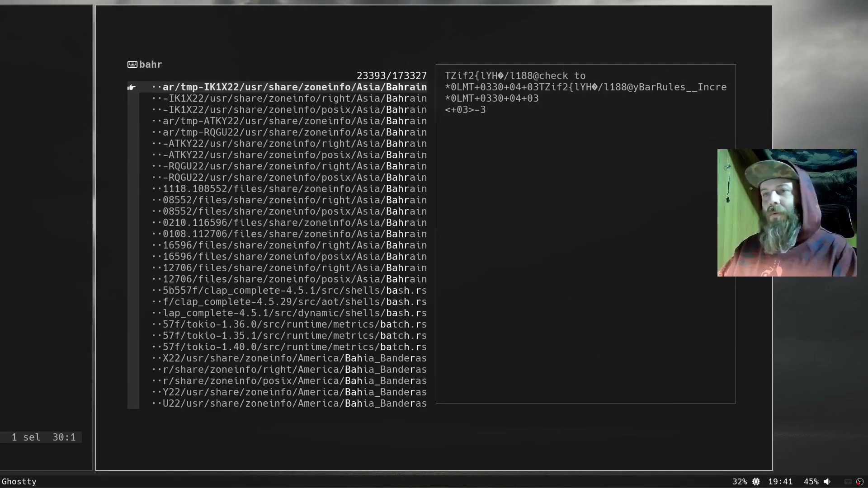
pyautogui.press('BackSpace')
pyautogui.write('shrc')
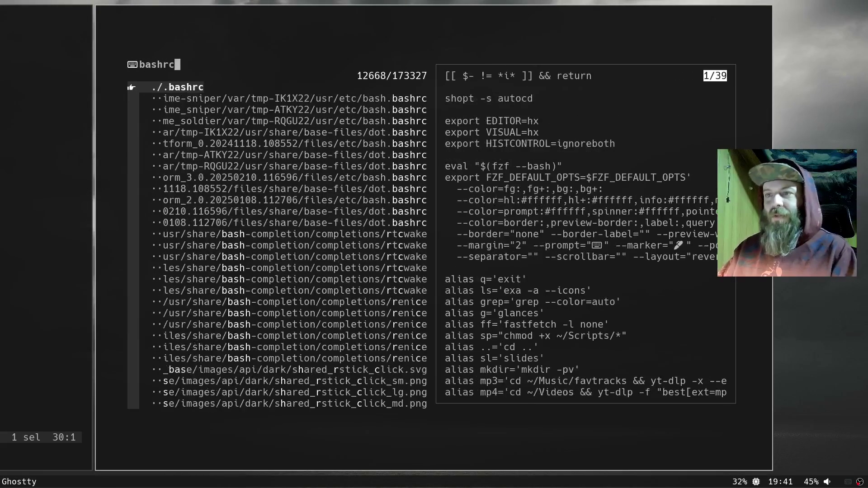
pyautogui.press('Return')
pyautogui.press('super+q')
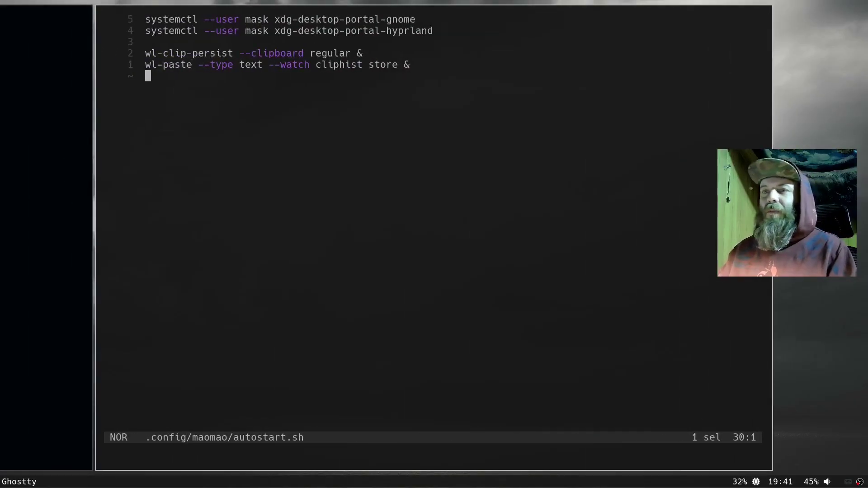
# Step: Close the remaining editor and browser windows, and briefly open and close a new terminal on the empty workspace
pyautogui.press('pageup')
pyautogui.press('super+q')
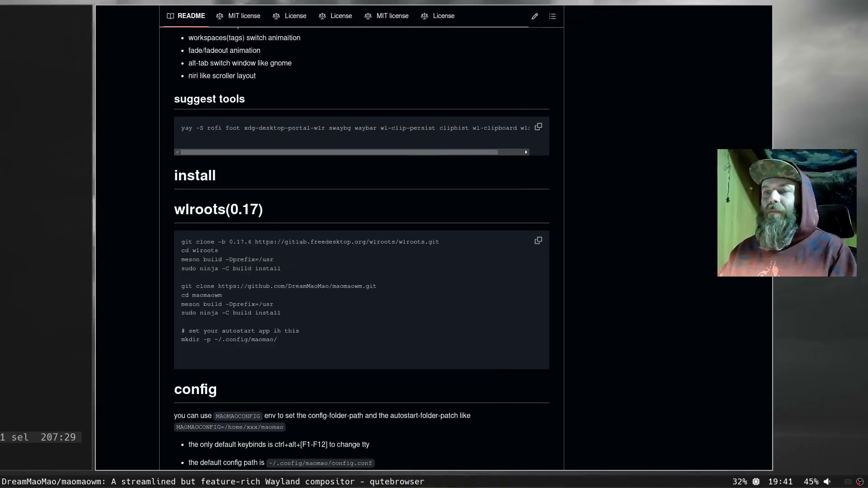
pyautogui.press('super+q')
pyautogui.press('super+q')
pyautogui.press('super+Left')
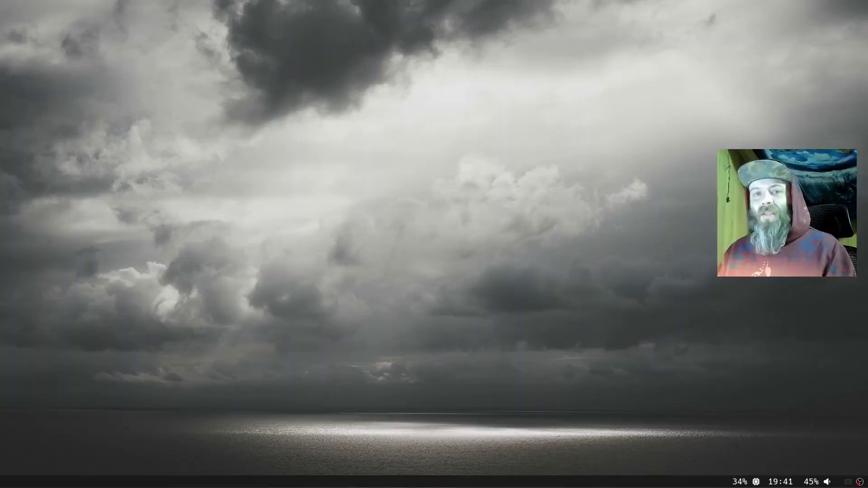
pyautogui.press('super+Return')
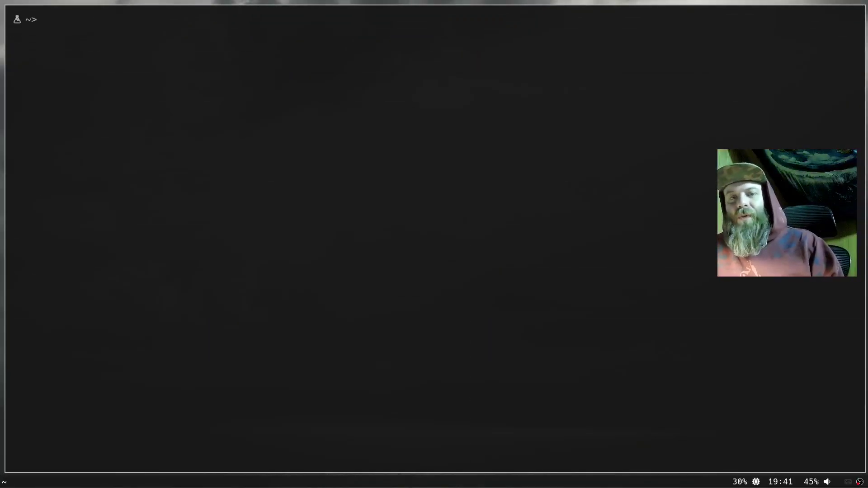
pyautogui.press('super+shift+q')
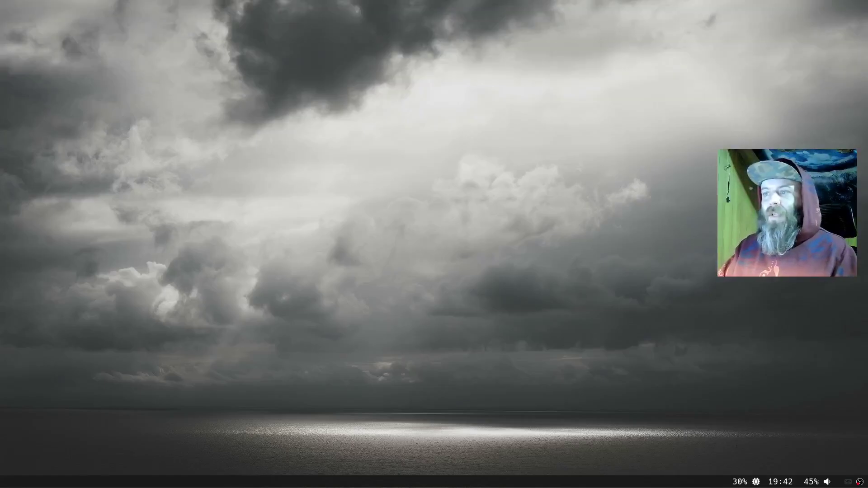
# Step: Find thunar in the application launcher, open the Thunar file manager, and show its main menu
pyautogui.press('super+d')
pyautogui.write('thunar')
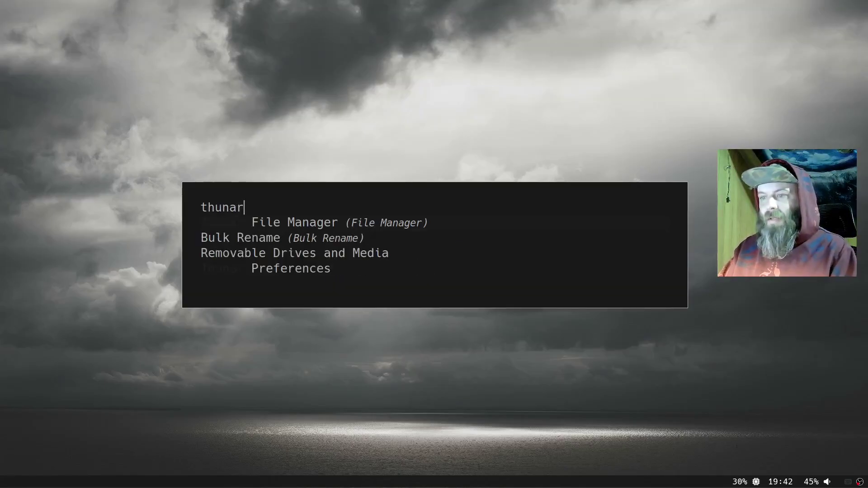
pyautogui.press('Return')
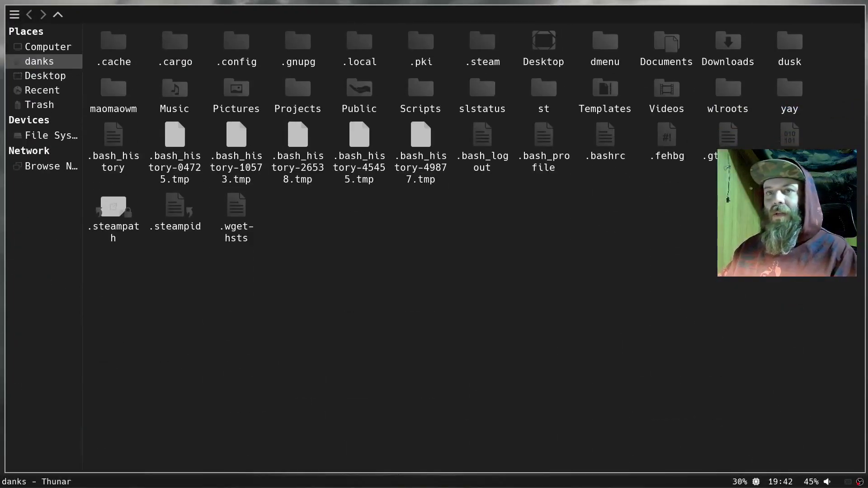
pyautogui.press('F10')
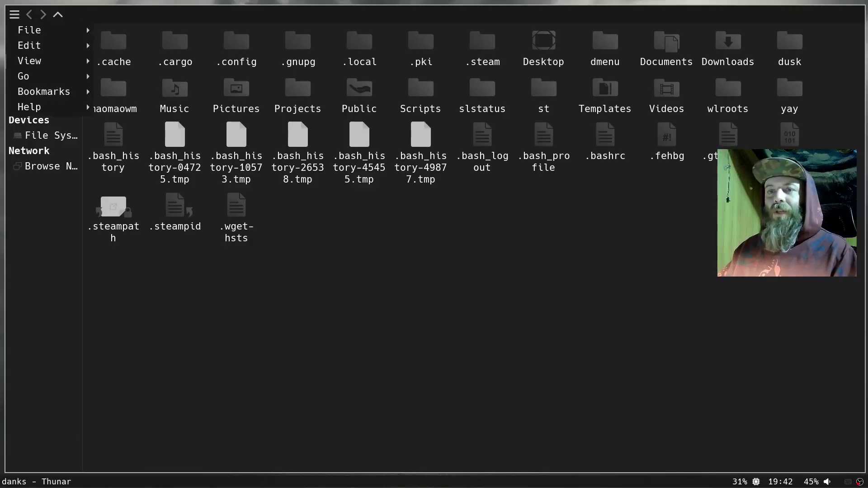
# Step: Close Thunar, find pcm in the application launcher to open the PCManFM file manager, and close it again
pyautogui.press('Escape')
pyautogui.hotkey('ctrl', 'q')
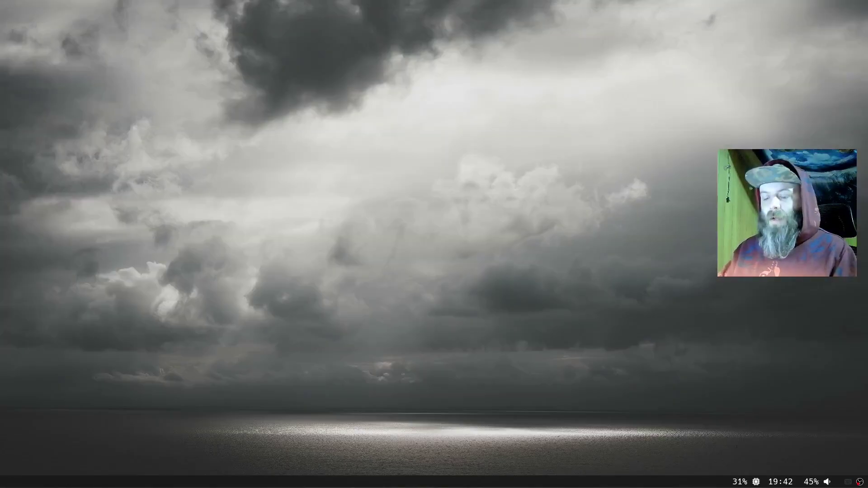
pyautogui.press('super+d')
pyautogui.write('pcm')
pyautogui.press('Return')
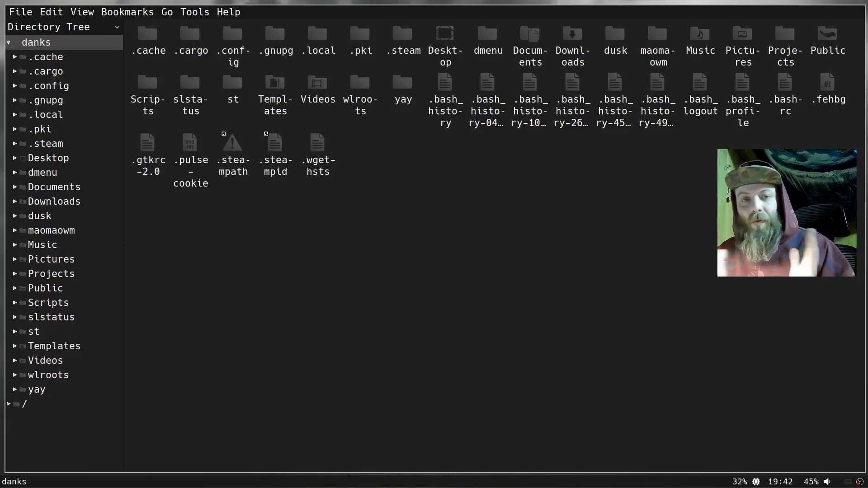
pyautogui.hotkey('ctrl', 'q')
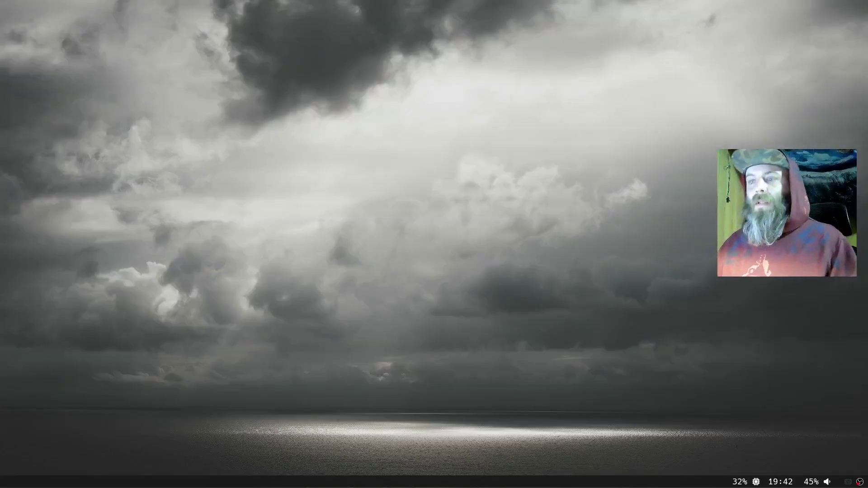
# Step: Open several terminals side by side on the empty workspace and move the focus between them
pyautogui.press('super+Return')
pyautogui.press('super+Return')
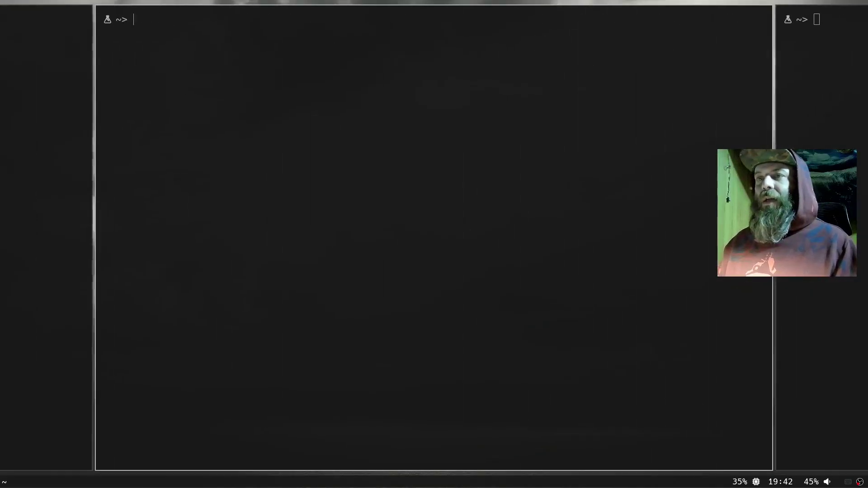
pyautogui.press('super+Right')
pyautogui.press('super+space')
pyautogui.press('super+space')
pyautogui.press('super+space')
pyautogui.press('super+space')
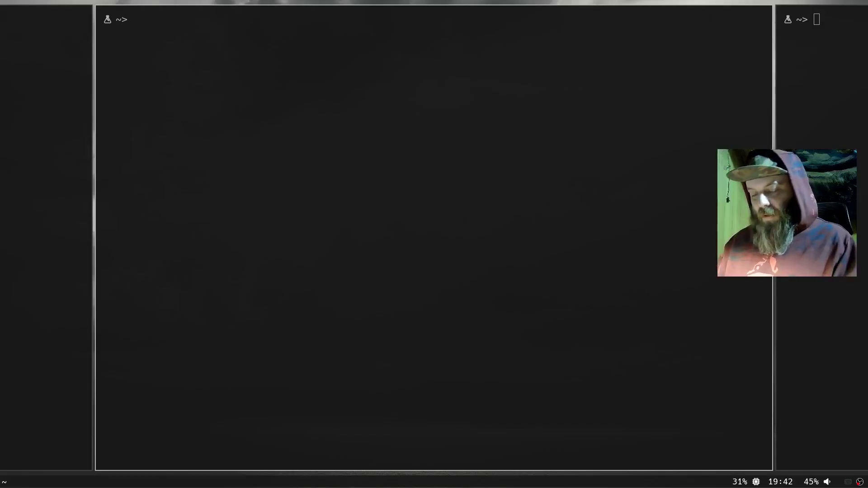
# Step: Run killall ghostty in the focused terminal to close all terminal windows at once
pyautogui.write('kkia')
pyautogui.press('BackSpace')
pyautogui.press('BackSpace')
pyautogui.press('BackSpace')
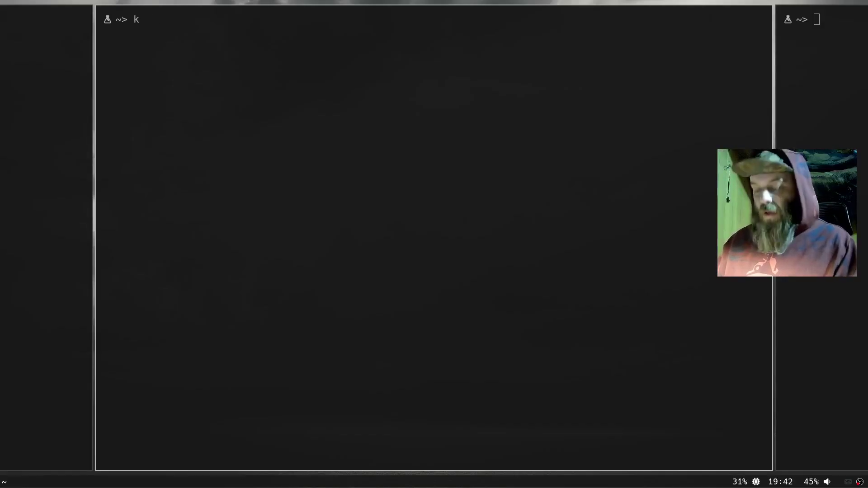
pyautogui.write('illall')
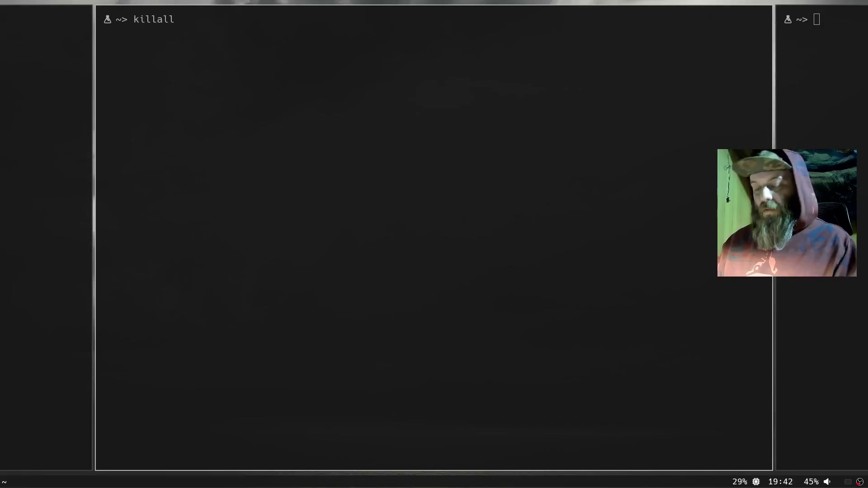
pyautogui.write(' ghostty')
pyautogui.press('Return')
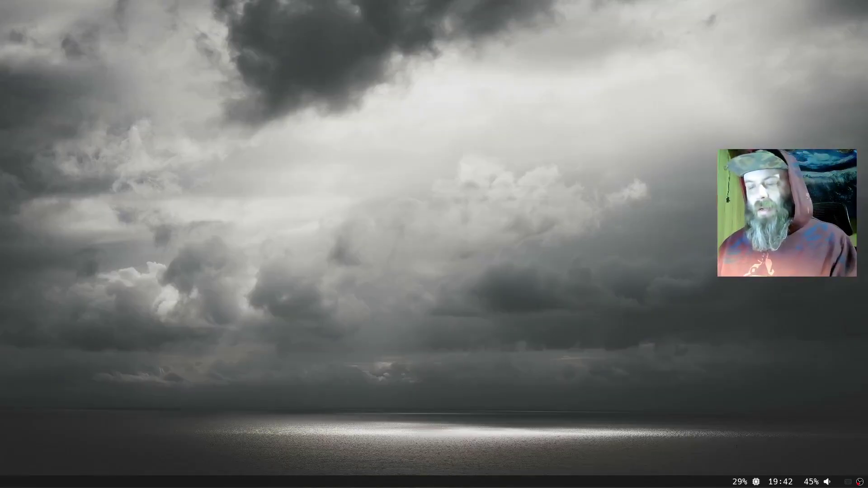
# Step: Open the maomao config.conf, and use the file search to find autostart and open ./.config/maomao/autostart.sh in a second window
pyautogui.press('super+c')
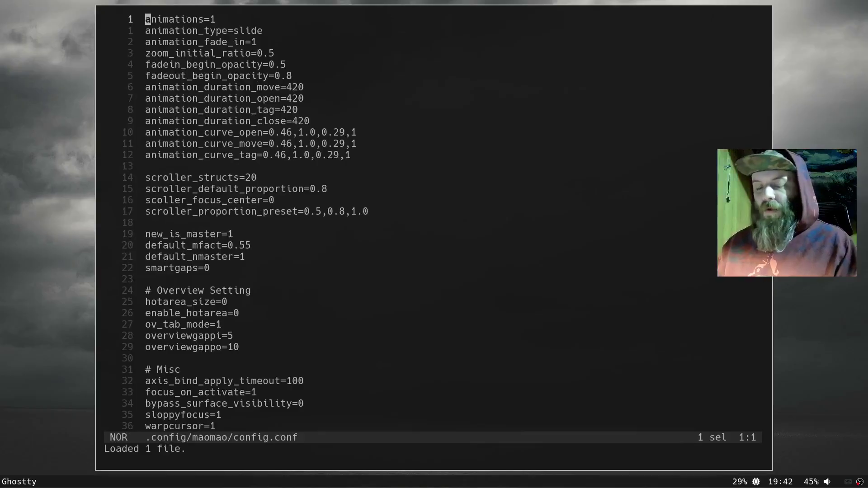
pyautogui.press('super+Return')
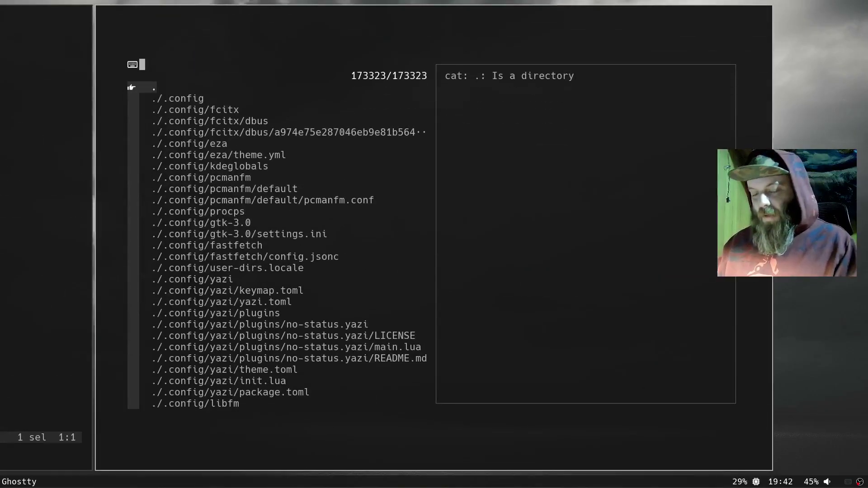
pyautogui.write('asuo')
pyautogui.press('BackSpace')
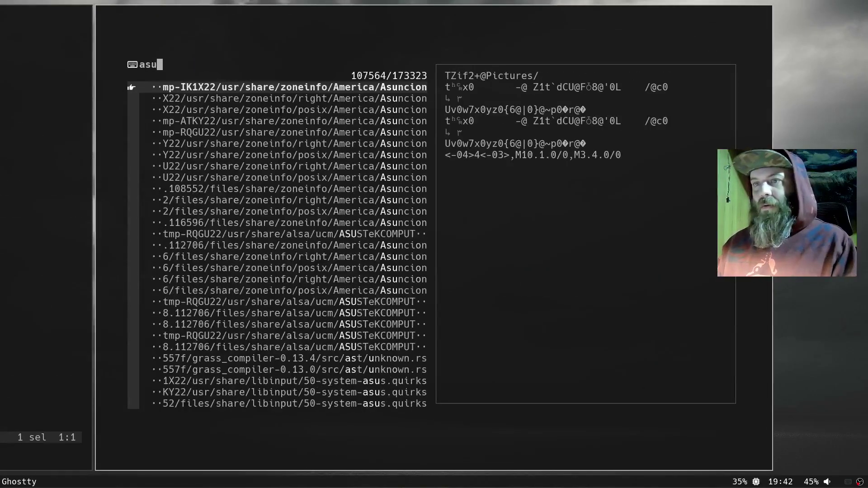
pyautogui.press('BackSpace')
pyautogui.press('BackSpace')
pyautogui.write('utost')
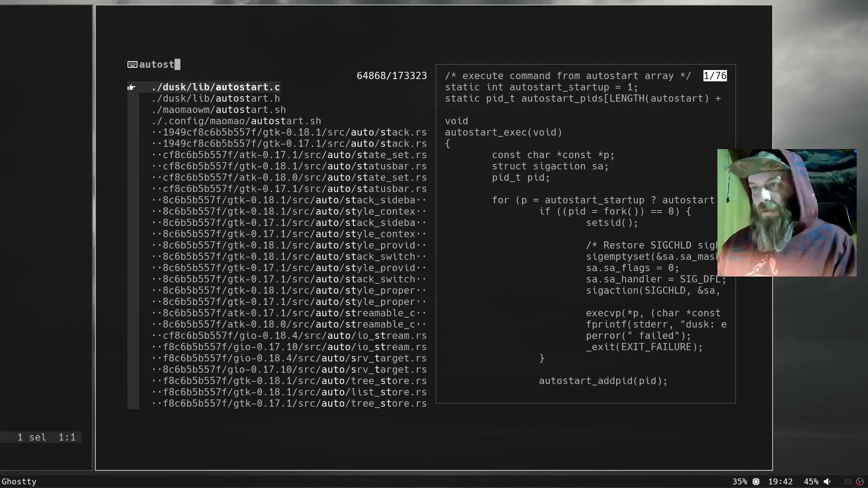
pyautogui.press('Down')
pyautogui.press('Down')
pyautogui.press('Down')
pyautogui.press('Return')
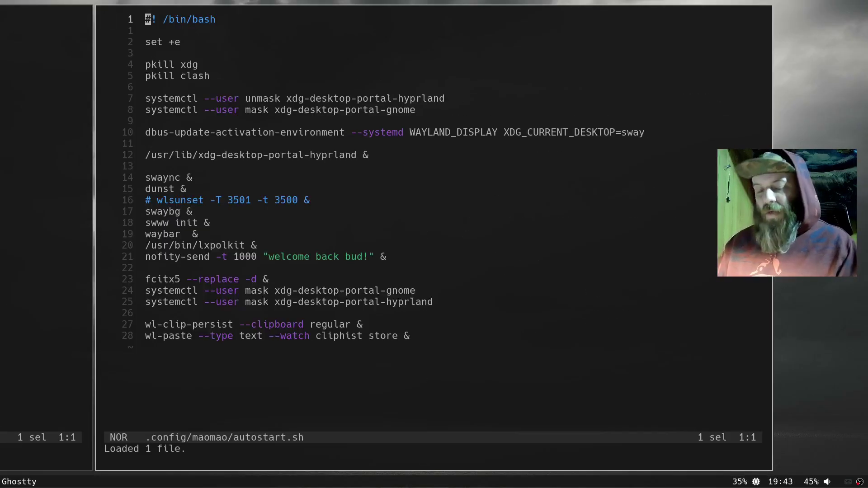
# Step: Launch another file search window, search for config.rasi, and open ./.config/rofi/config.rasi in the editor
pyautogui.press('space')
pyautogui.write('f')
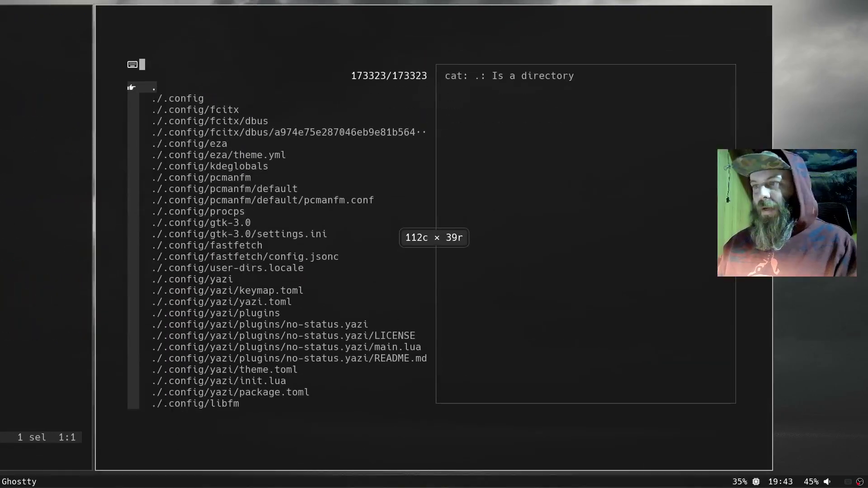
pyautogui.write('config,rasi')
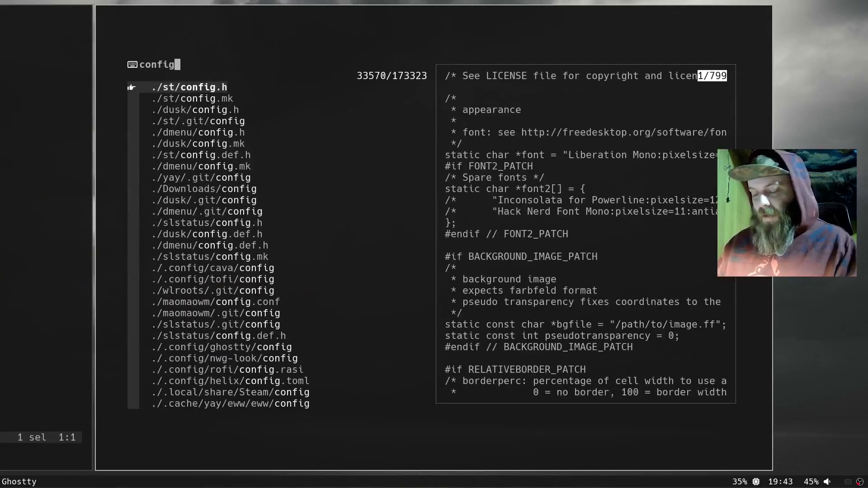
pyautogui.press('BackSpace')
pyautogui.press('BackSpace')
pyautogui.press('BackSpace')
pyautogui.press('BackSpace')
pyautogui.press('BackSpace')
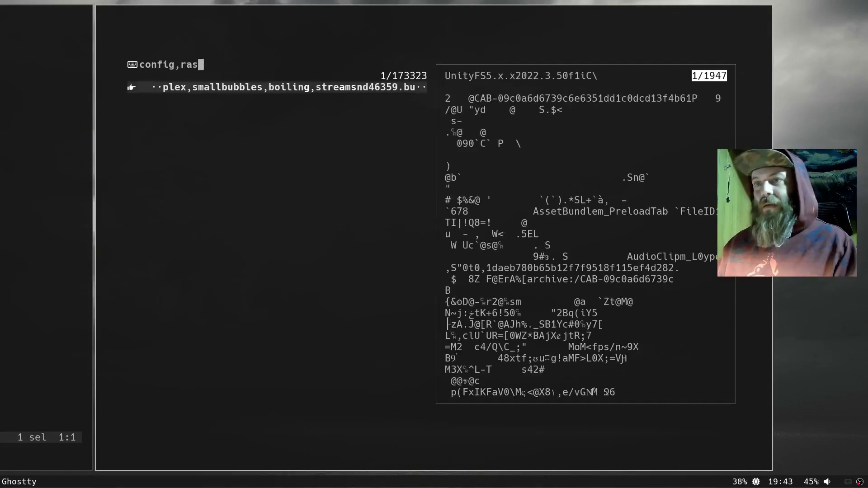
pyautogui.write(',rasi')
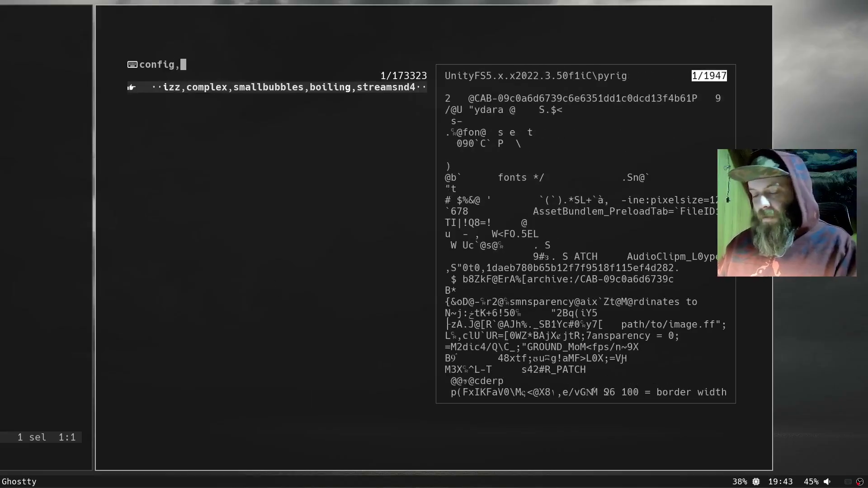
pyautogui.press('BackSpace')
pyautogui.press('BackSpace')
pyautogui.press('BackSpace')
pyautogui.press('BackSpace')
pyautogui.press('BackSpace')
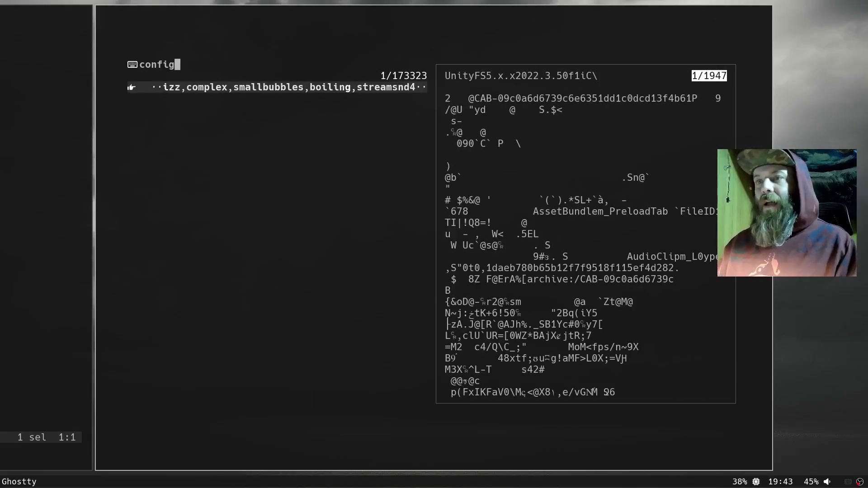
pyautogui.write('.rasi')
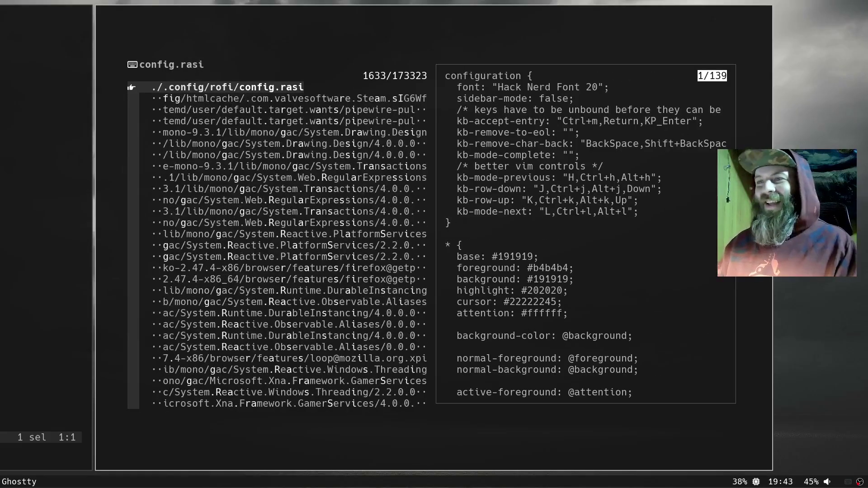
pyautogui.press('Return')
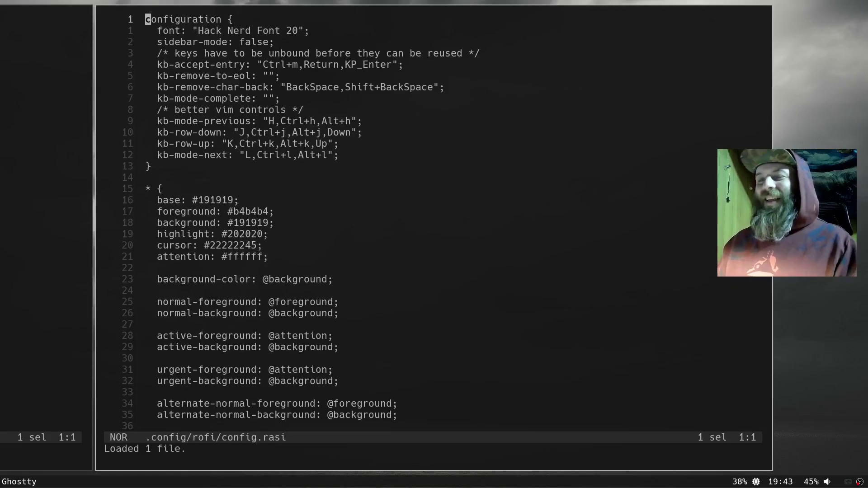
# Step: Launch another file search window, search for waybar, and open ./.config/waybar/config.jsonc in the editor
pyautogui.press('space')
pyautogui.press('f')
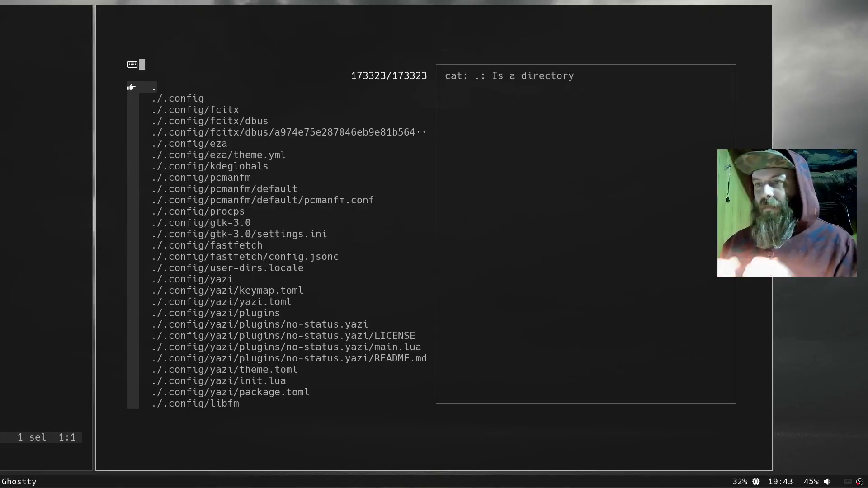
pyautogui.write('waybar')
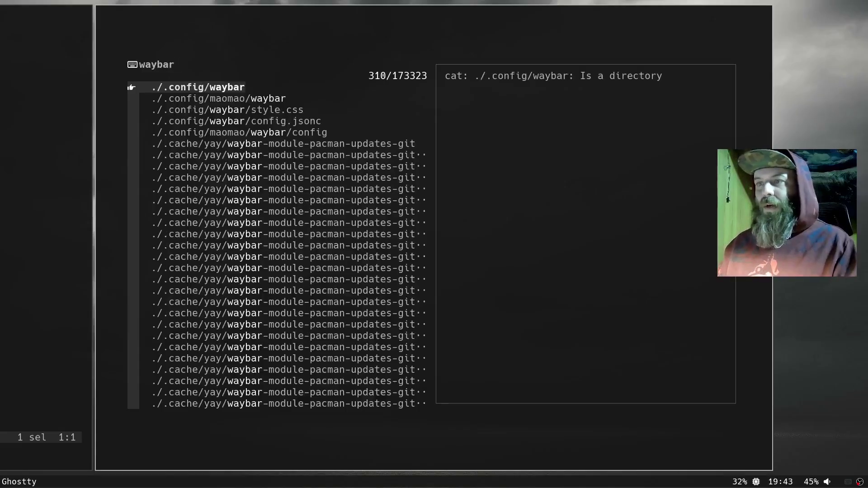
pyautogui.press('Down')
pyautogui.press('Down')
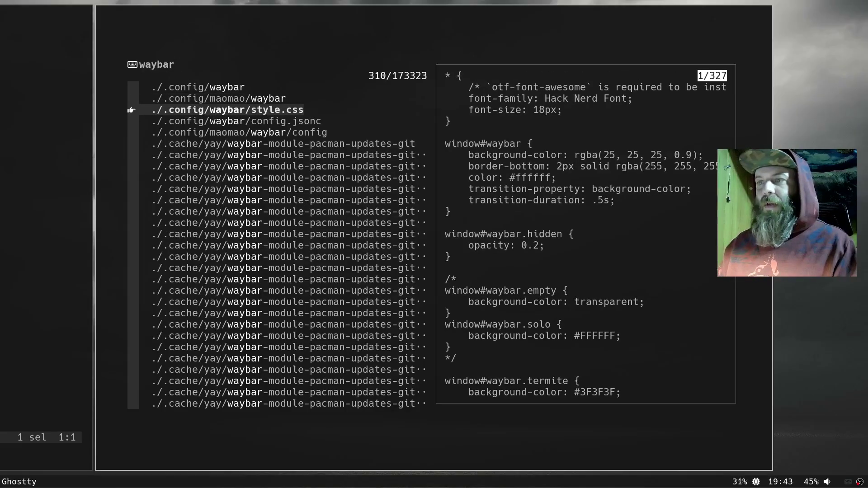
pyautogui.press('Down')
pyautogui.press('Return')
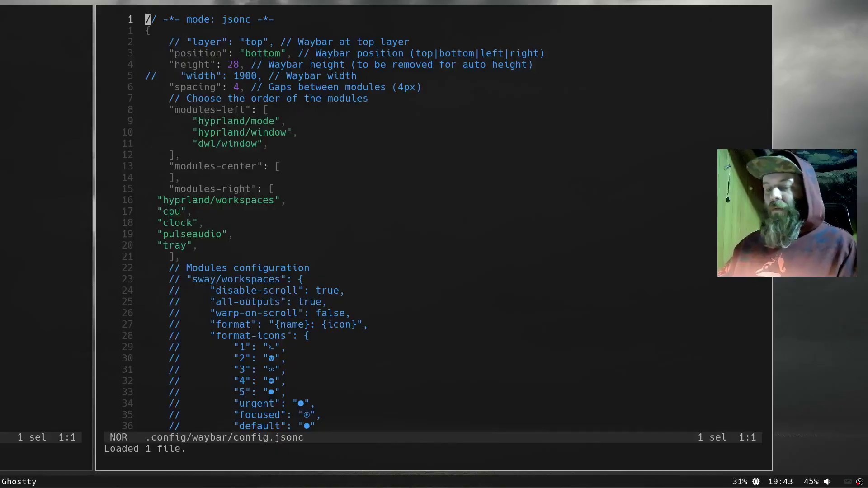
# Step: Move the focus back through the open config windows and return to the waybar config.jsonc window
pyautogui.press('super+Left')
pyautogui.press('super+Left')
pyautogui.press('super+Left')
pyautogui.press('super+Right')
pyautogui.press('super+Right')
pyautogui.press('super+Right')
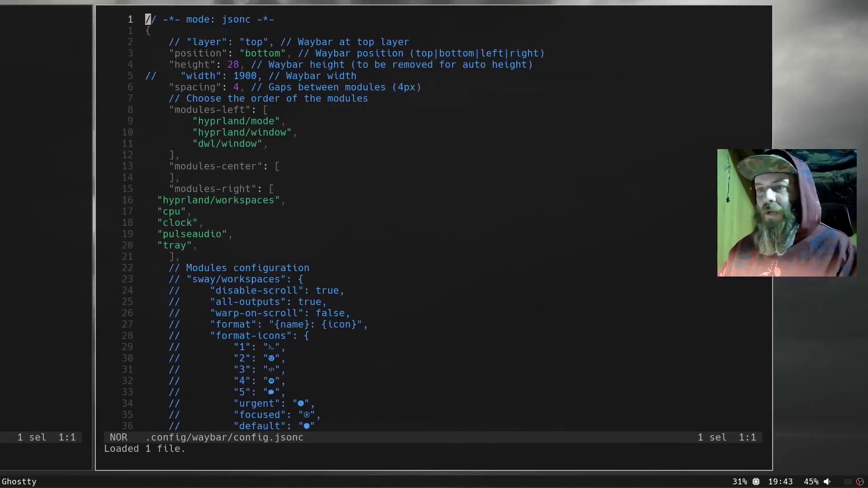
# Step: Open the qutebrowser web browser and load the maomaowm GitHub repository with the maomao quickmark
pyautogui.press('super+b')
pyautogui.write('omaom')
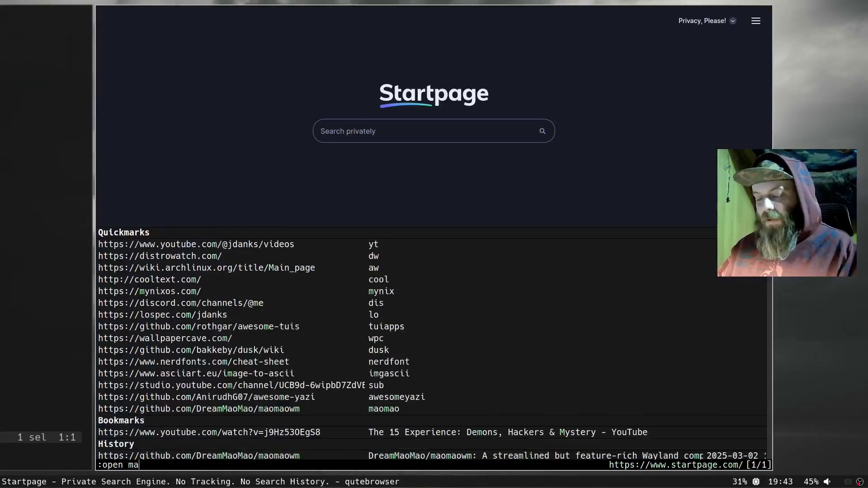
pyautogui.write('ao')
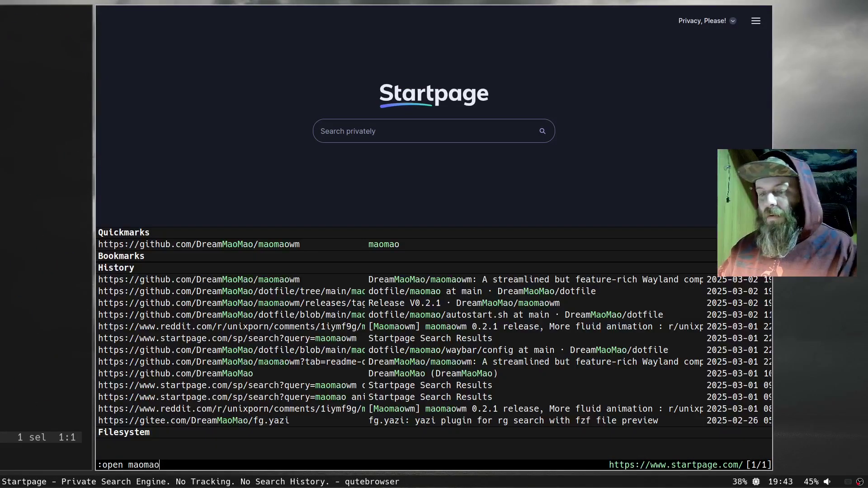
pyautogui.press('Return')
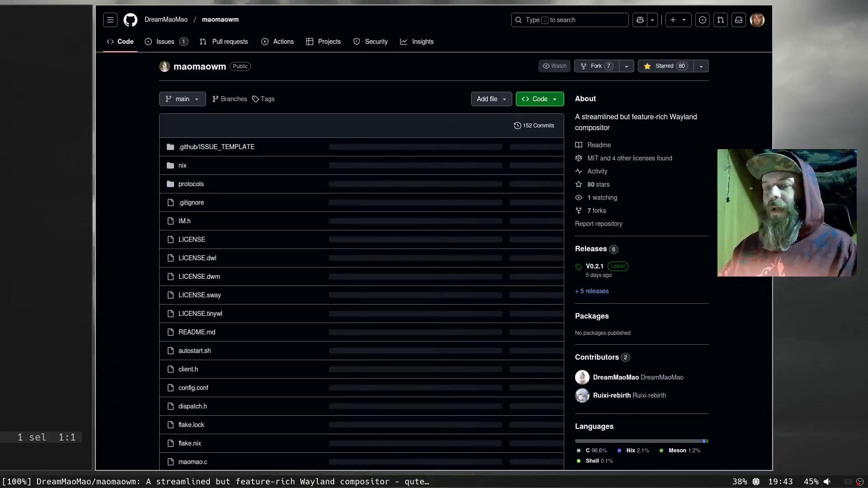
# Step: Cycle the focus across the config file windows and the browser, ending on the maomaowm GitHub page
pyautogui.press('super+Left')
pyautogui.press('super+Left')
pyautogui.press('super+Left')
pyautogui.press('super+Left')
pyautogui.press('super+Left')
pyautogui.press('super+Left')
pyautogui.press('super+Left')
pyautogui.press('super+Left')
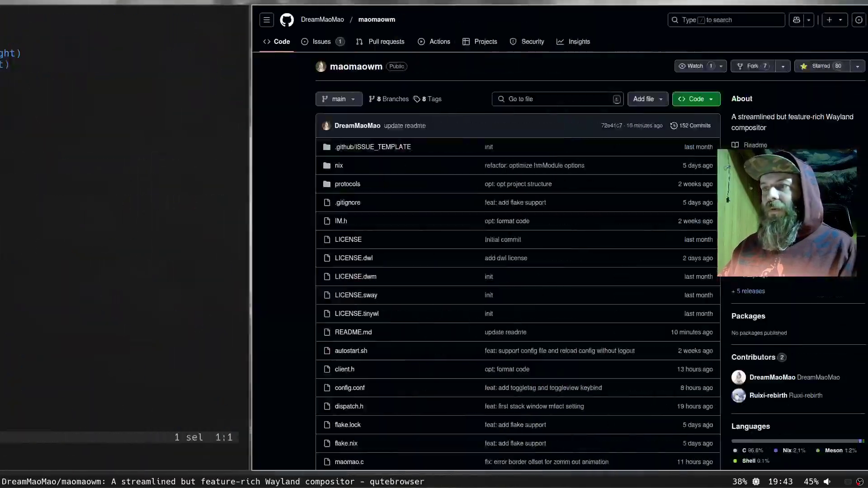
pyautogui.press('super+Tab')
pyautogui.press('super+Tab')
pyautogui.press('super+Tab')
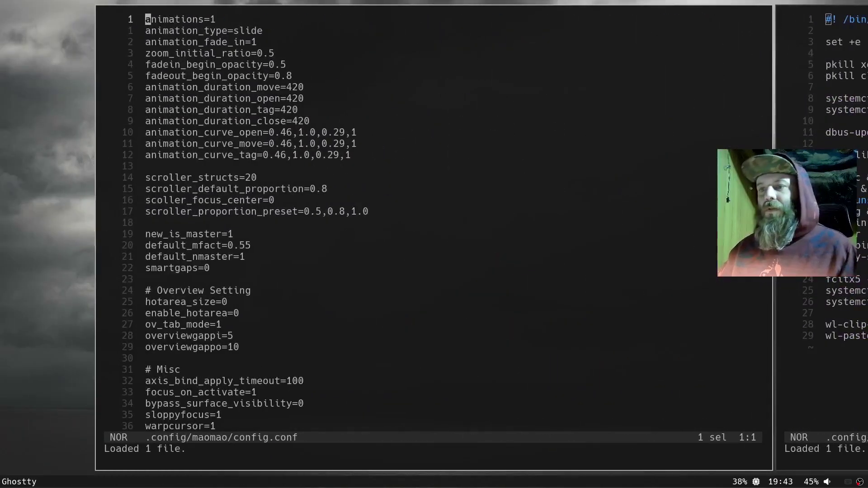
pyautogui.press('super+Left')
pyautogui.press('super+Right')
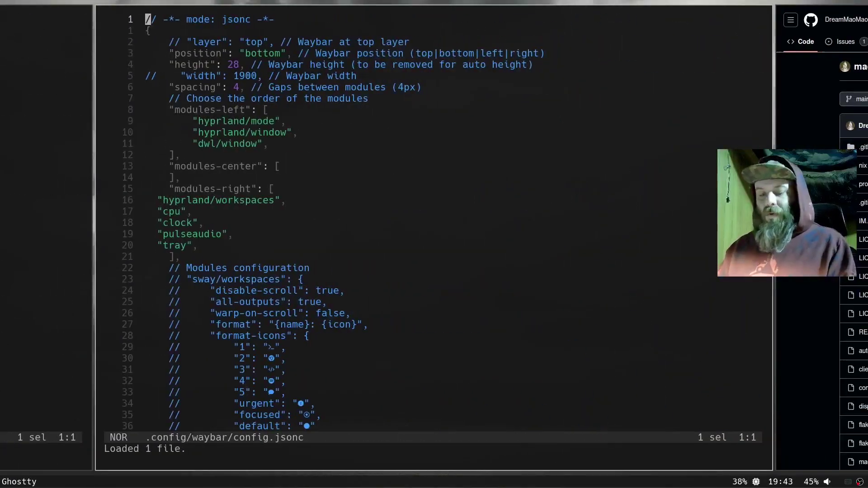
pyautogui.hotkey('alt', 'Tab')
pyautogui.hotkey('alt', 'Tab')
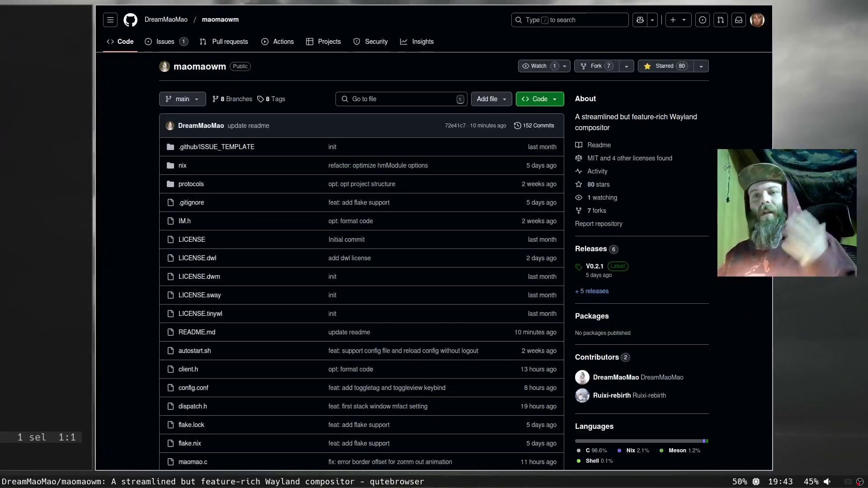